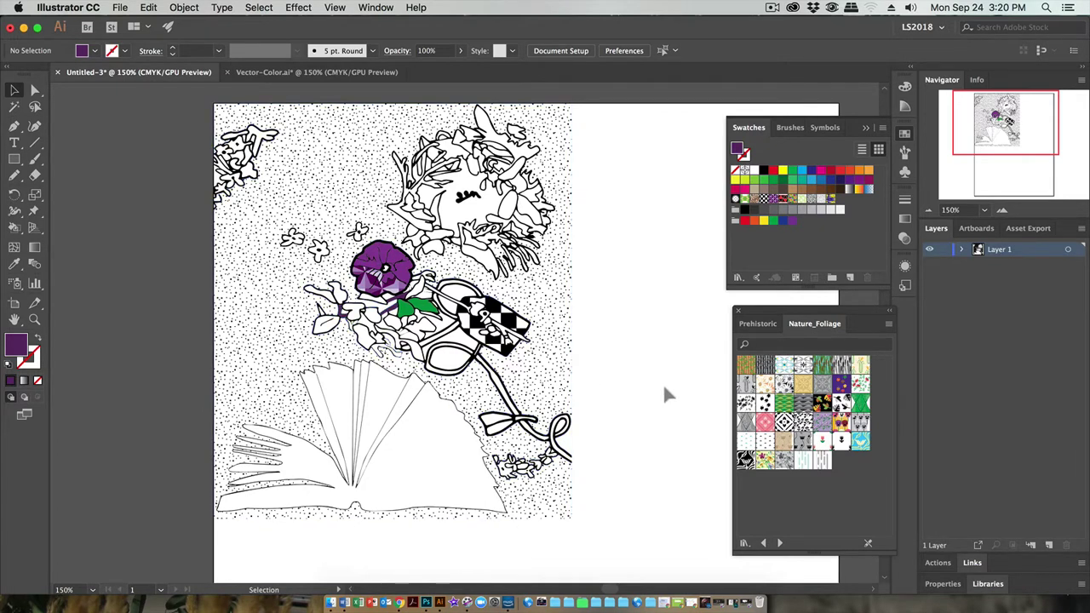
Close the floating pattern swatch library and detach the Live Paint tool group as a floating palette beside the artwork
{"action": "left_click", "coordinate": [738, 311]}
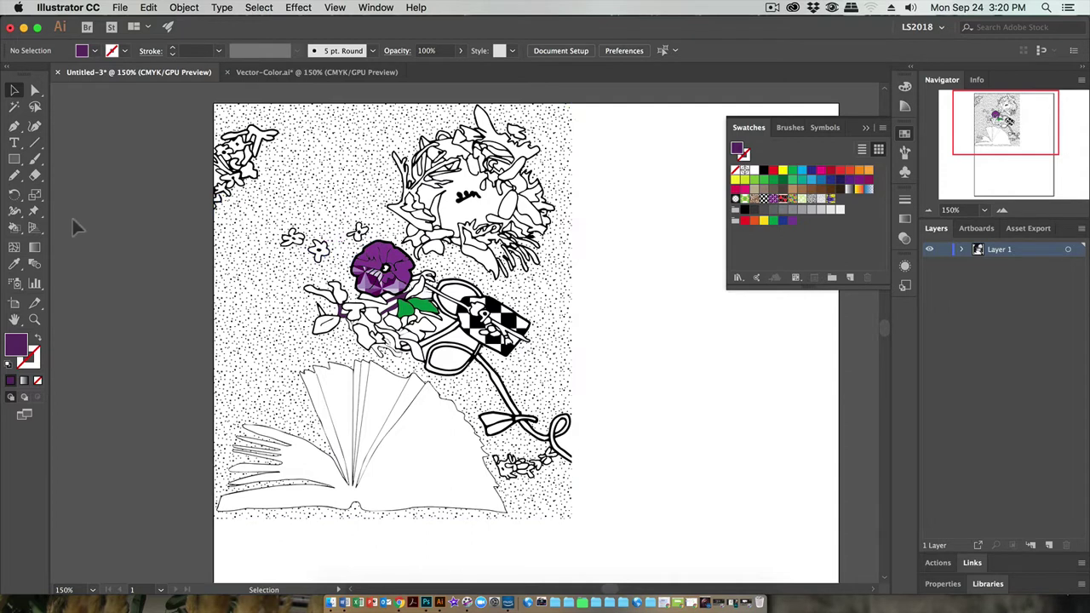
{"action": "left_click", "coordinate": [15, 230]}
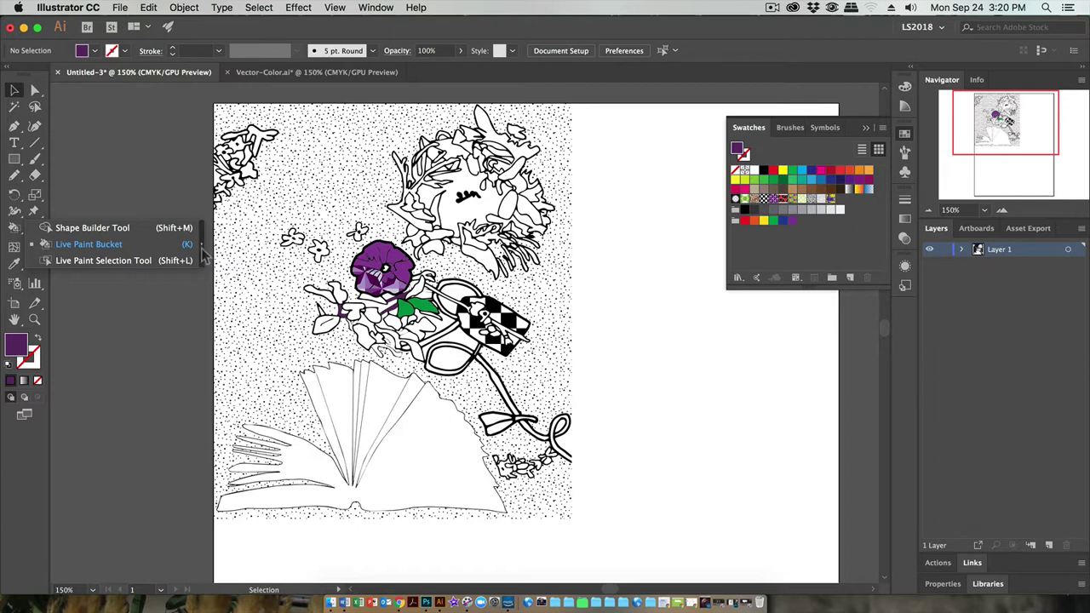
{"action": "left_click", "coordinate": [204, 254]}
{"action": "left_click_drag", "start_coordinate": [48, 245], "coordinate": [132, 223]}
{"action": "left_click", "coordinate": [34, 211]}
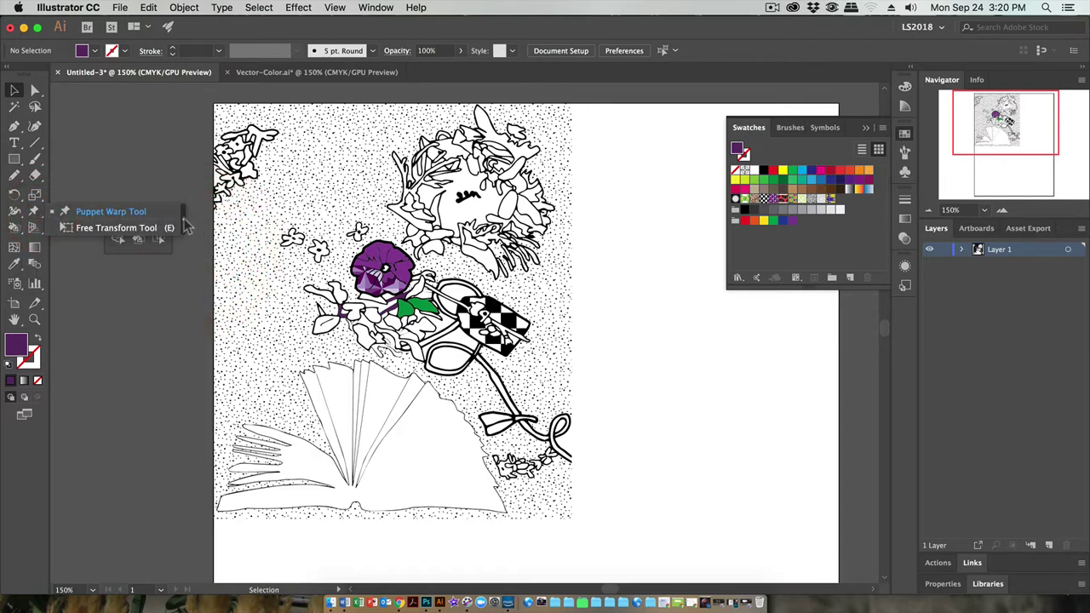
{"action": "left_click", "coordinate": [132, 146]}
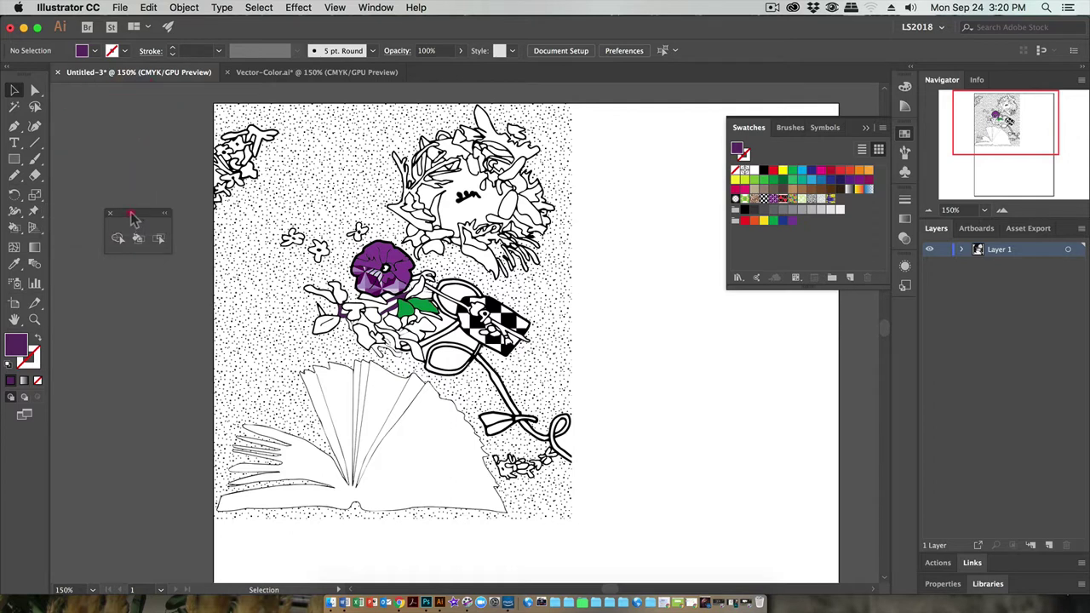
{"action": "left_click_drag", "start_coordinate": [131, 214], "coordinate": [109, 205]}
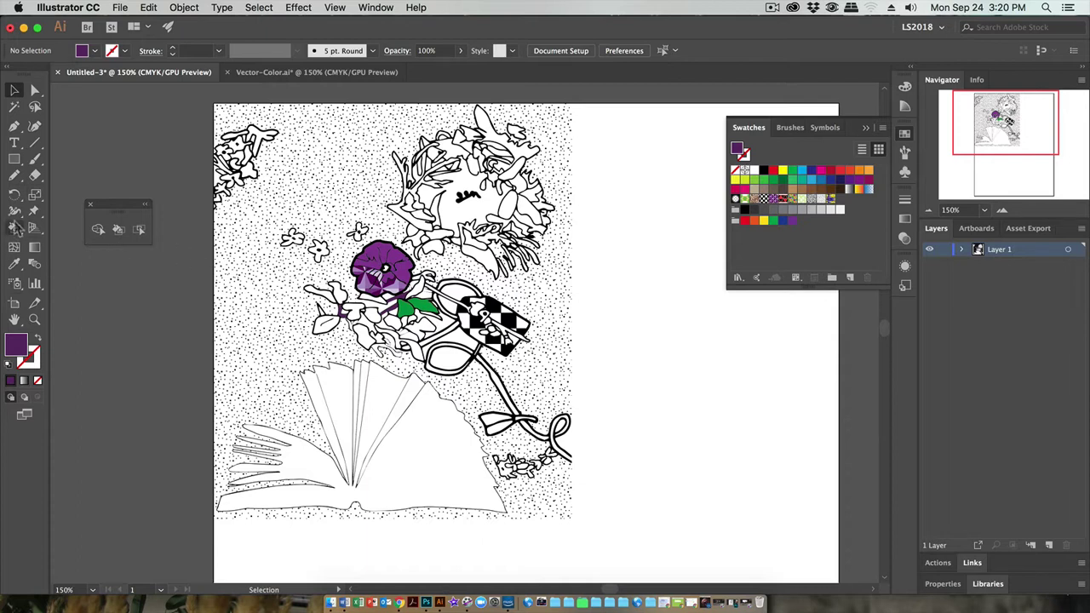
Use the Live Paint Selection tool to select the dotted background, and select the large teal background area in Vector-Color.ai as well
{"action": "left_click", "coordinate": [140, 232]}
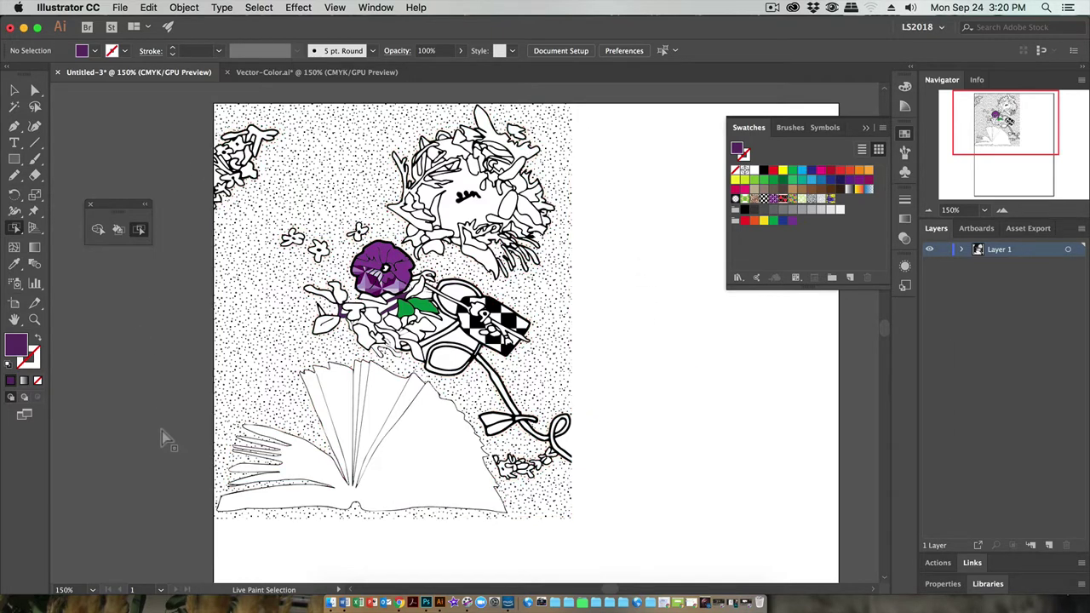
{"action": "left_click", "coordinate": [271, 345]}
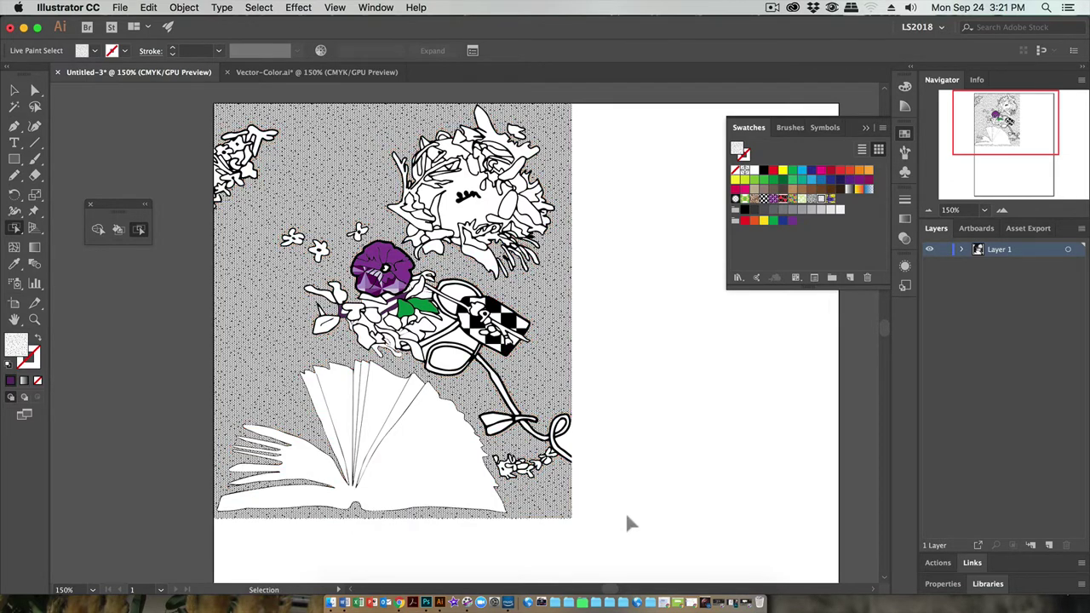
{"action": "left_click", "coordinate": [293, 73]}
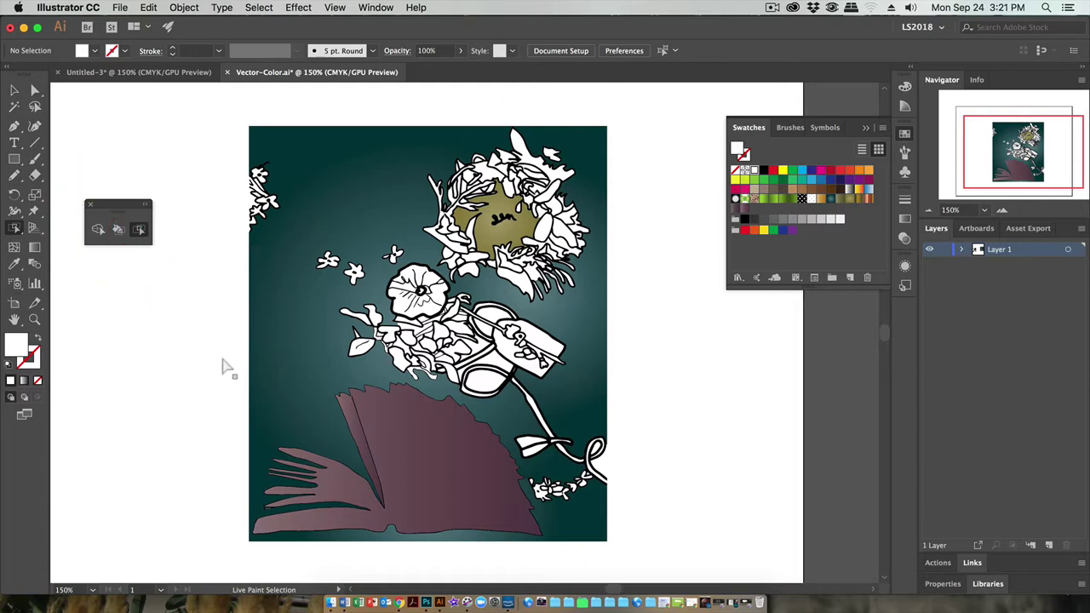
{"action": "left_click", "coordinate": [281, 367]}
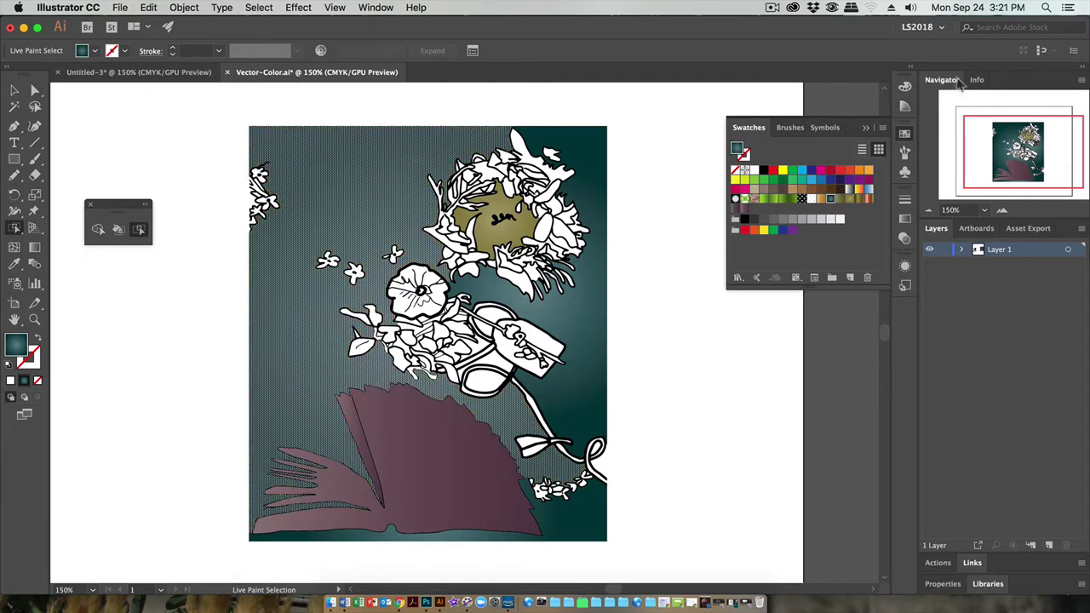
Detach the Navigator, enlarge it and place it below the swatches as a floating preview
{"action": "left_click_drag", "start_coordinate": [954, 79], "coordinate": [694, 80]}
{"action": "left_click_drag", "start_coordinate": [829, 178], "coordinate": [971, 384]}
{"action": "left_click_drag", "start_coordinate": [815, 94], "coordinate": [849, 304]}
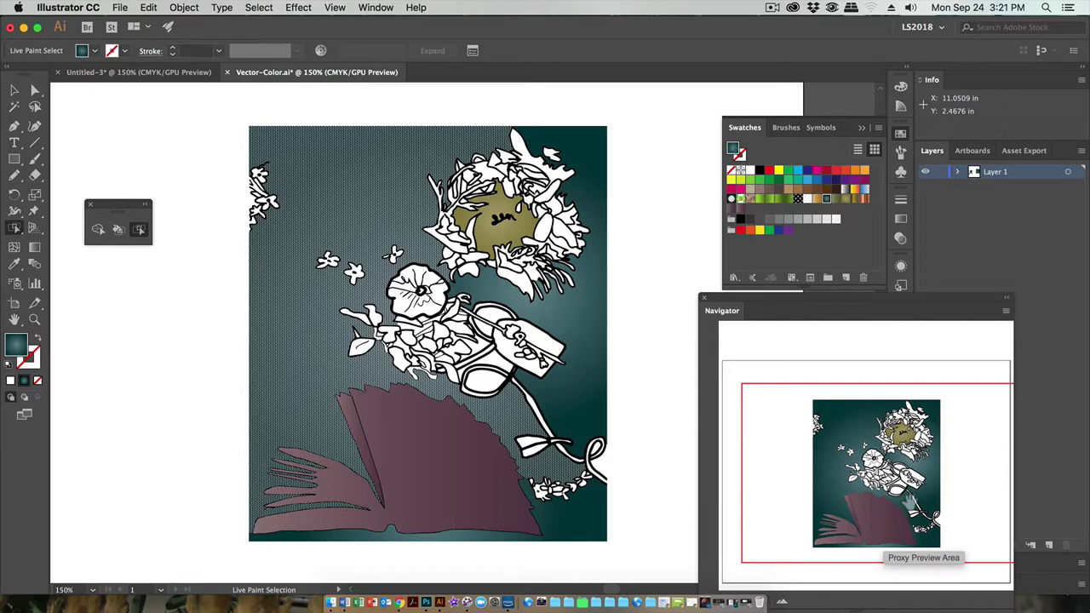
Add the remaining background areas along the artwork's right side and around the ribbon loop to the Live Paint selection
{"action": "left_click", "coordinate": [585, 313], "text": "shift"}
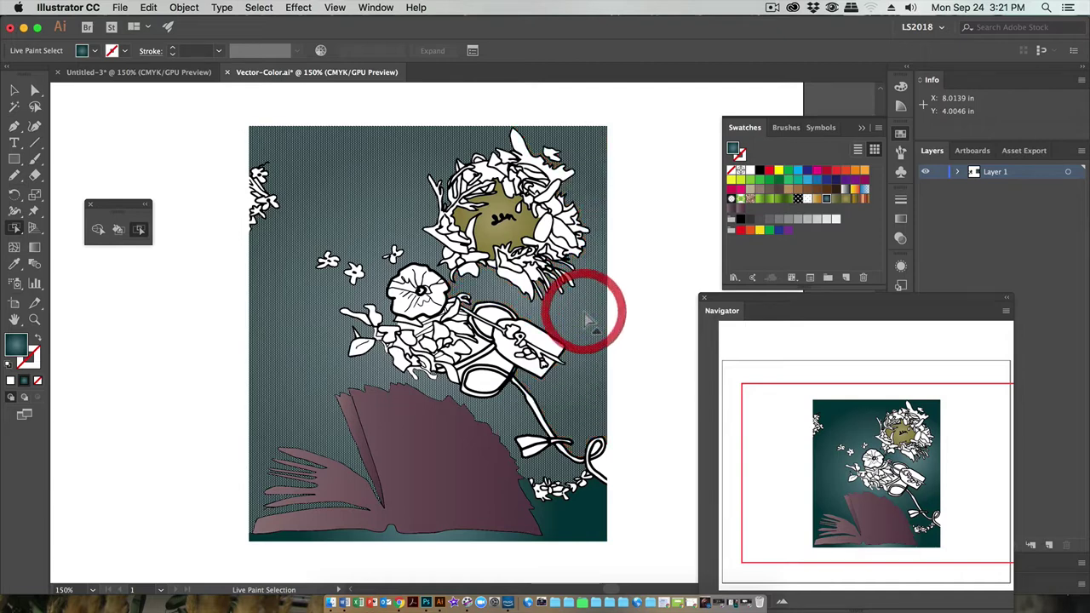
{"action": "left_click", "coordinate": [594, 448], "text": "shift"}
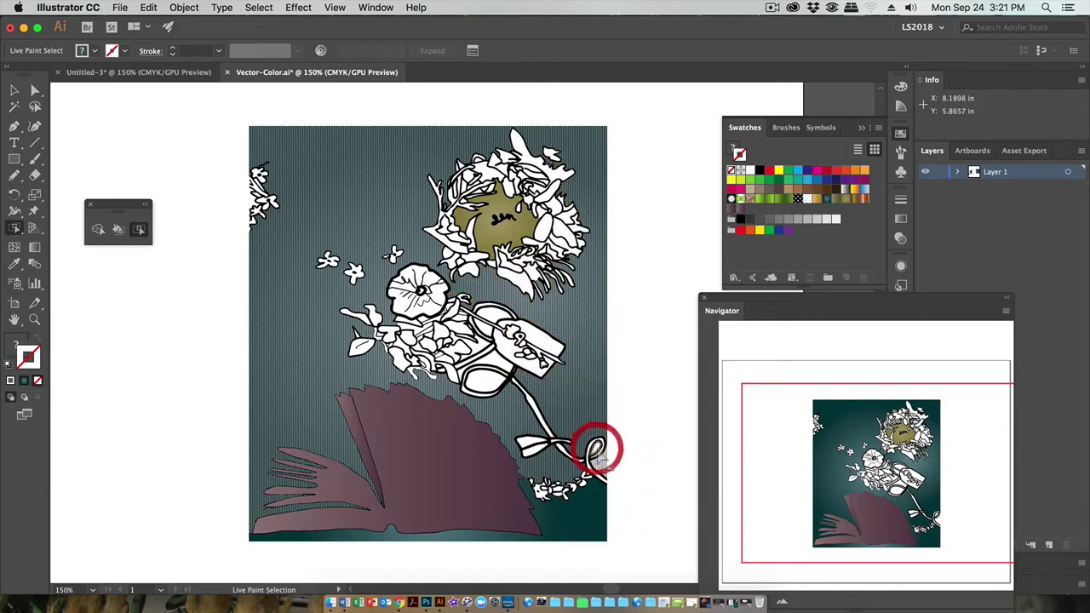
{"action": "left_click", "coordinate": [586, 517], "text": "shift"}
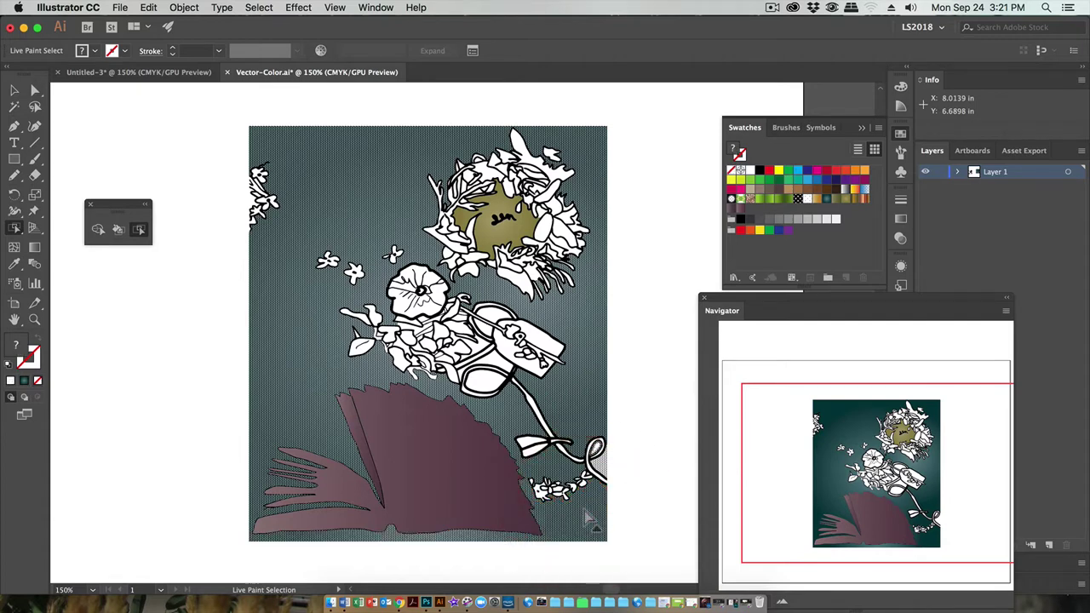
{"action": "left_click", "coordinate": [600, 462]}
{"action": "left_click", "coordinate": [601, 463]}
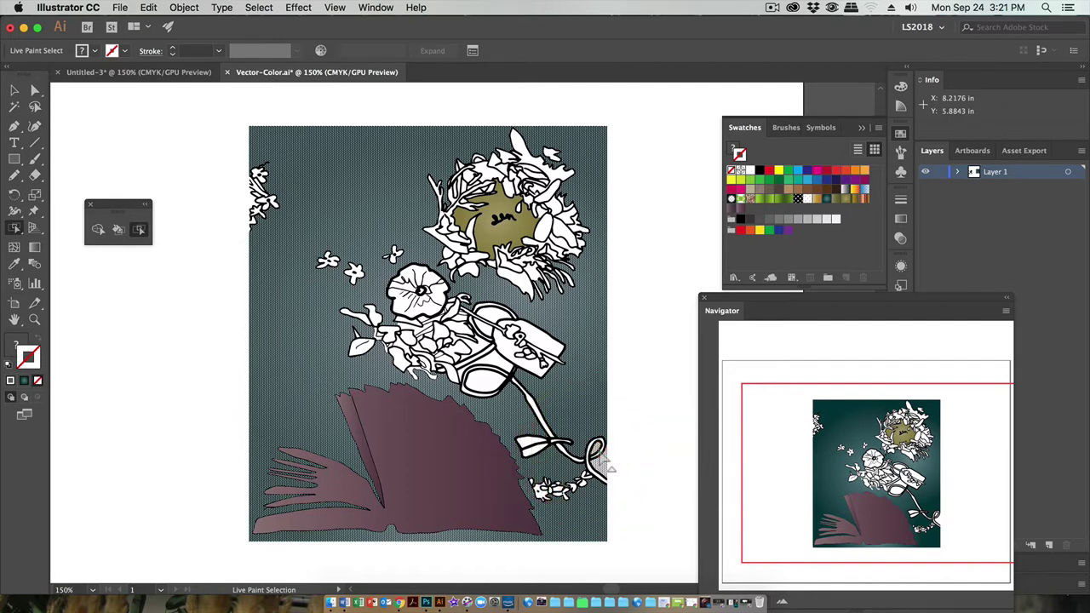
Try to add the openings inside and between the ribbon loops beside the tag to the selection, and undo the last action
{"action": "left_click", "coordinate": [485, 382]}
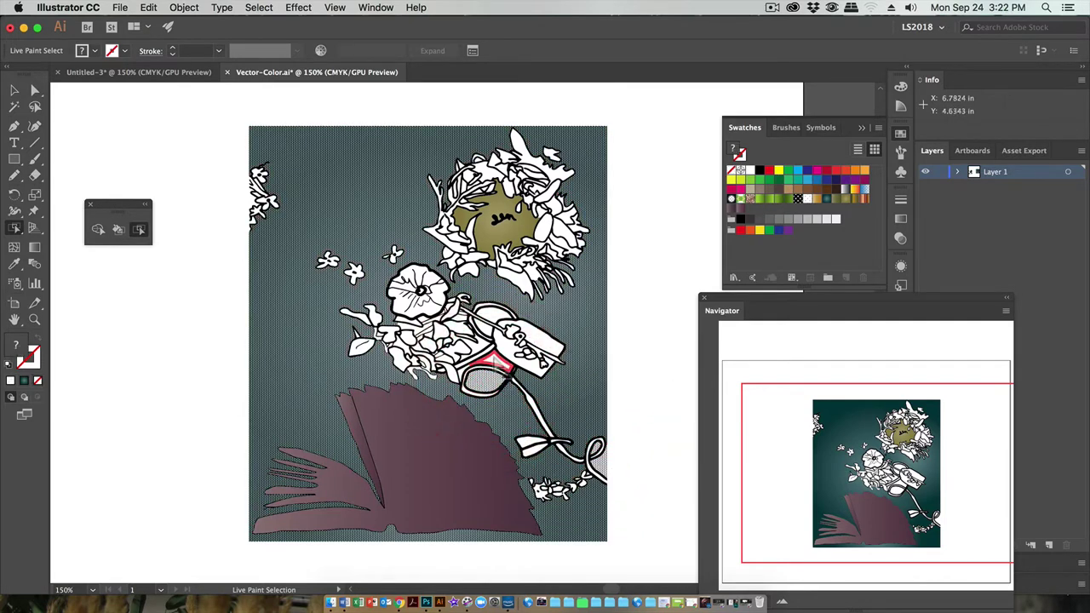
{"action": "left_click", "coordinate": [490, 361]}
{"action": "left_click", "coordinate": [480, 344], "text": "shift"}
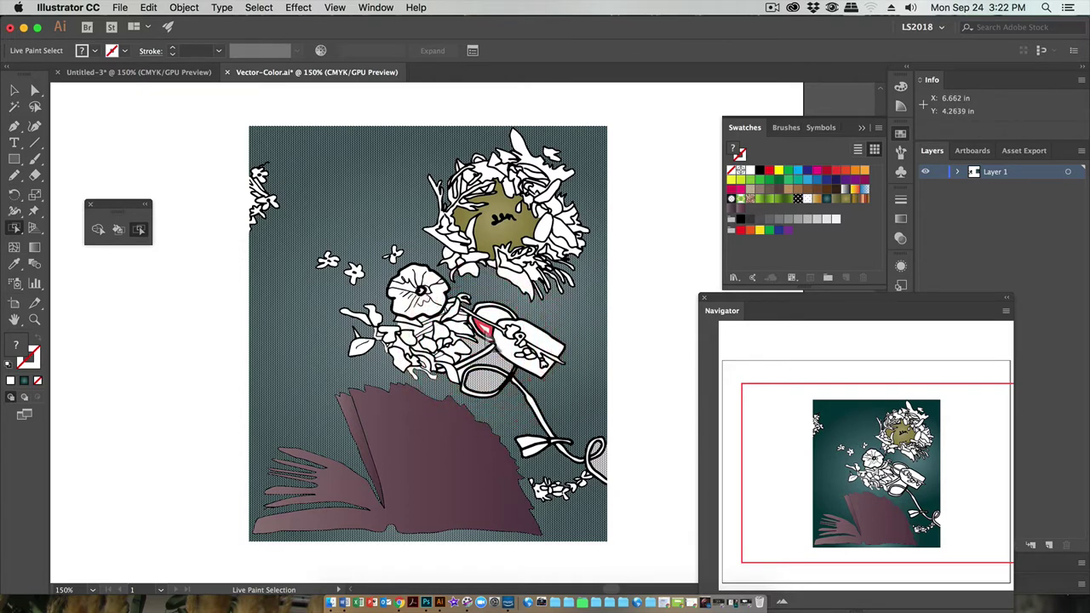
{"action": "left_click", "coordinate": [487, 317], "text": "shift"}
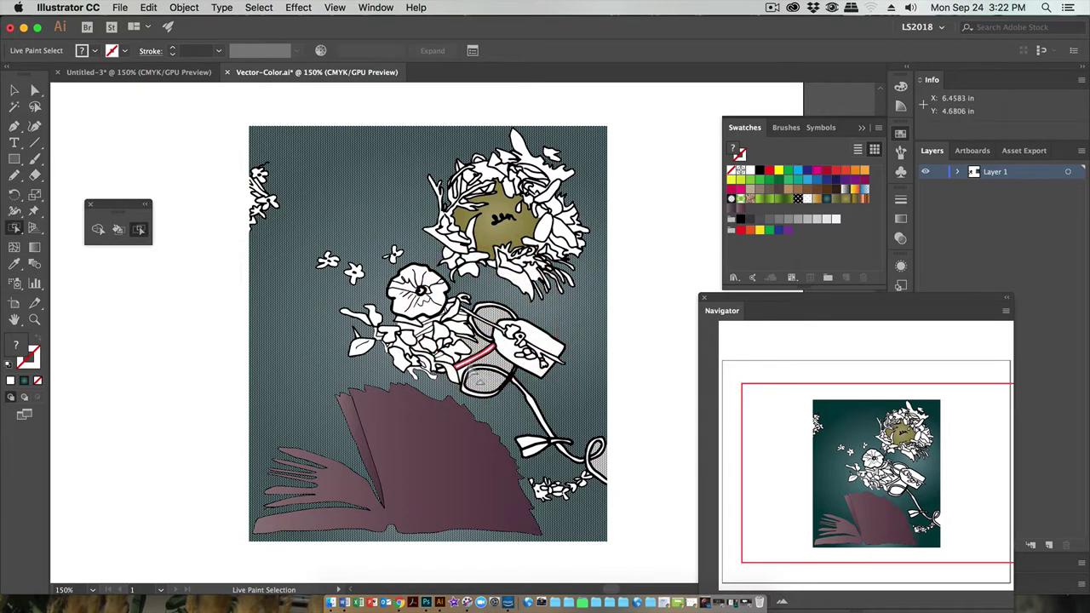
{"action": "left_click", "coordinate": [462, 375], "text": "shift"}
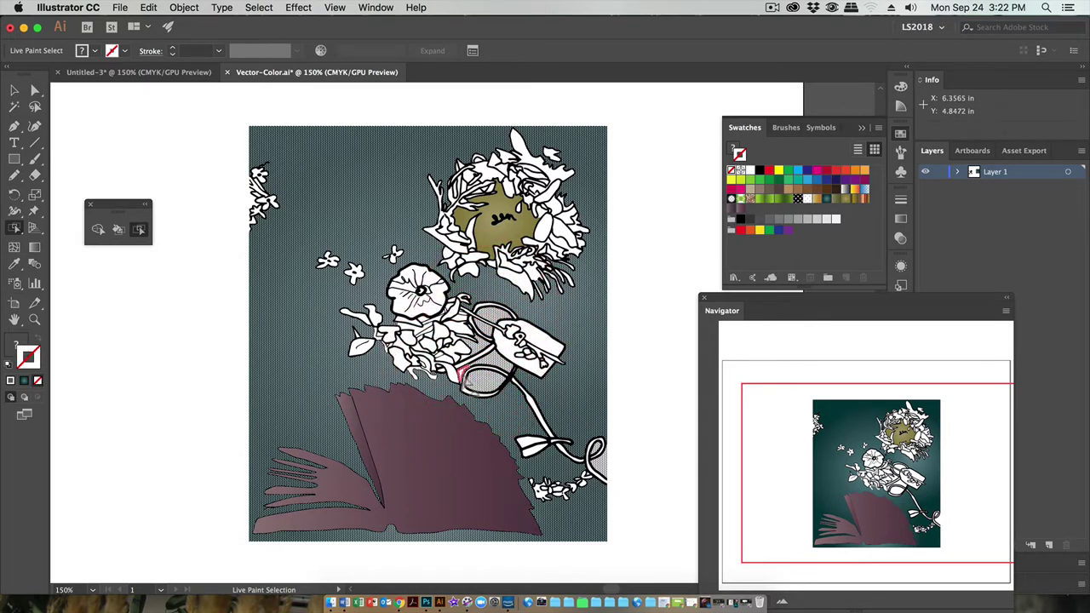
{"action": "key", "text": "super+z"}
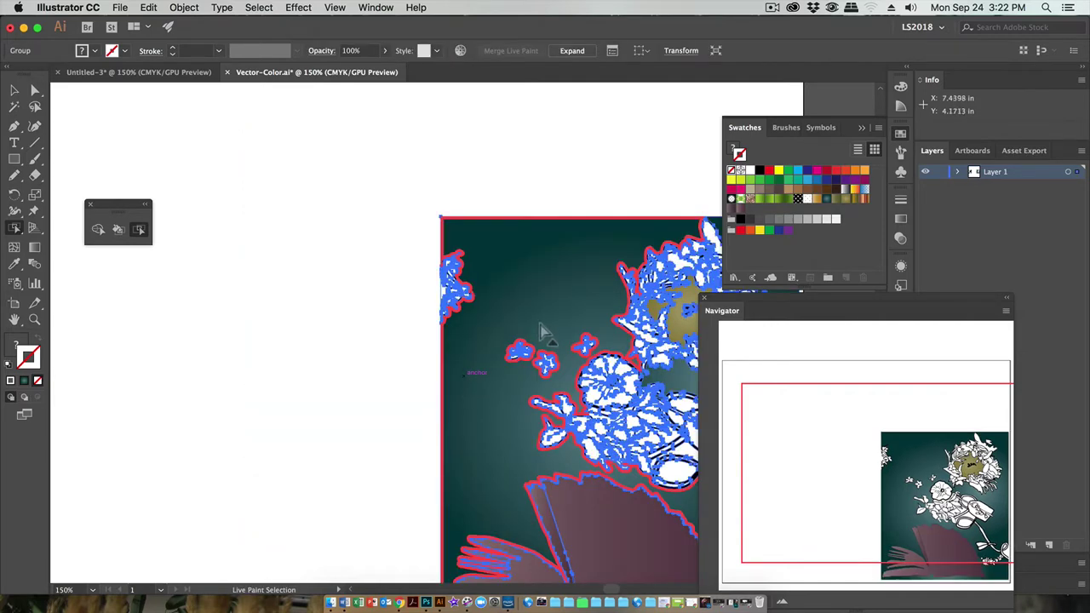
Add the areas beside the lower ribbon loop, inside the loop next to the tag and around it to the background selection
{"action": "left_click_drag", "start_coordinate": [540, 328], "coordinate": [322, 271]}
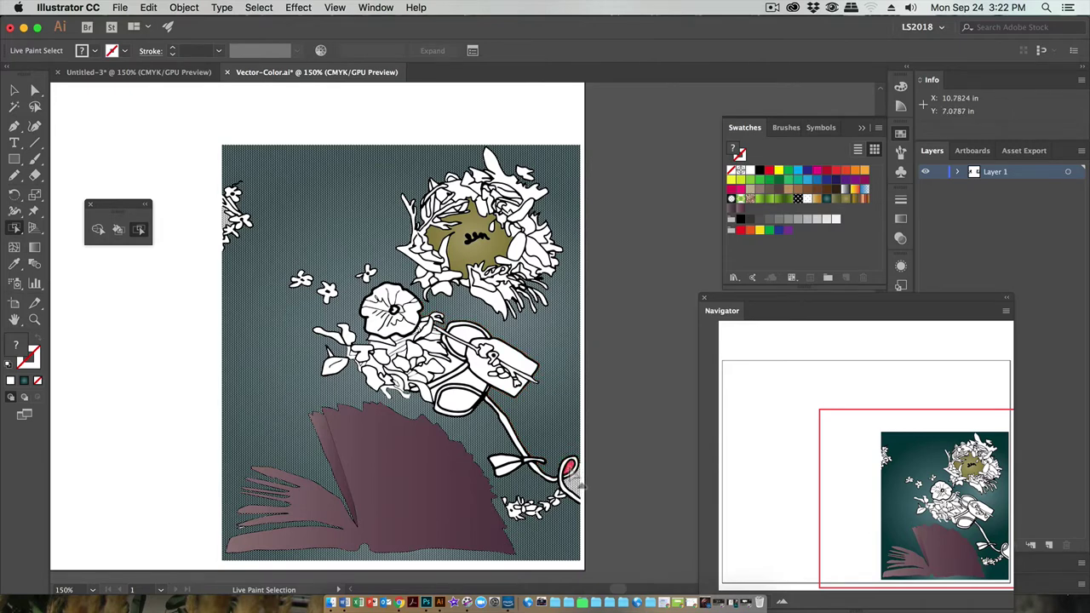
{"action": "left_click", "coordinate": [572, 477]}
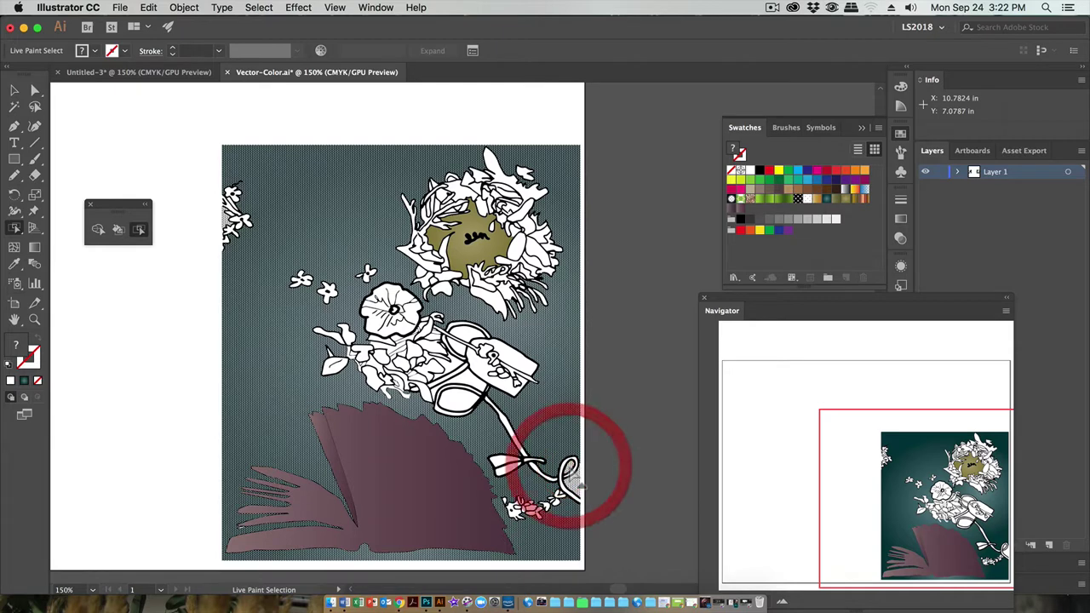
{"action": "left_click", "coordinate": [467, 404]}
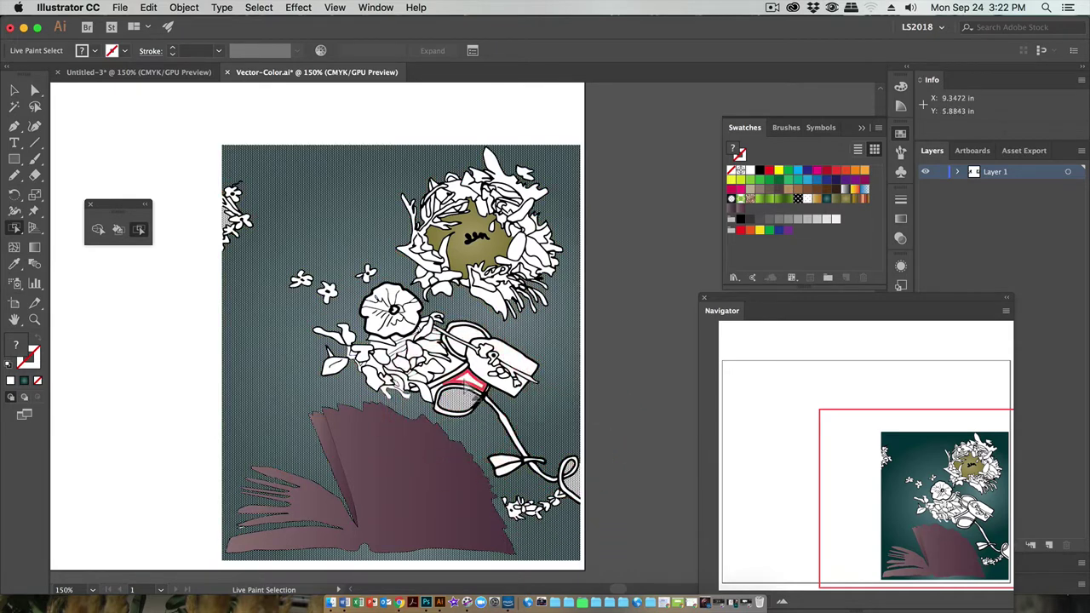
{"action": "left_click", "coordinate": [466, 377], "text": "shift"}
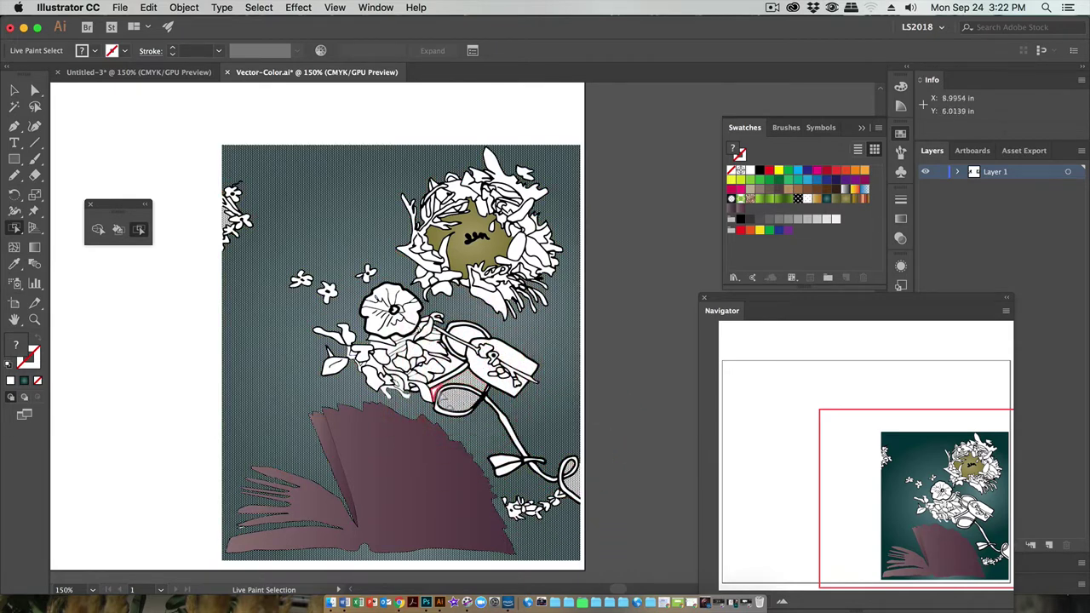
{"action": "left_click", "coordinate": [434, 391], "text": "shift"}
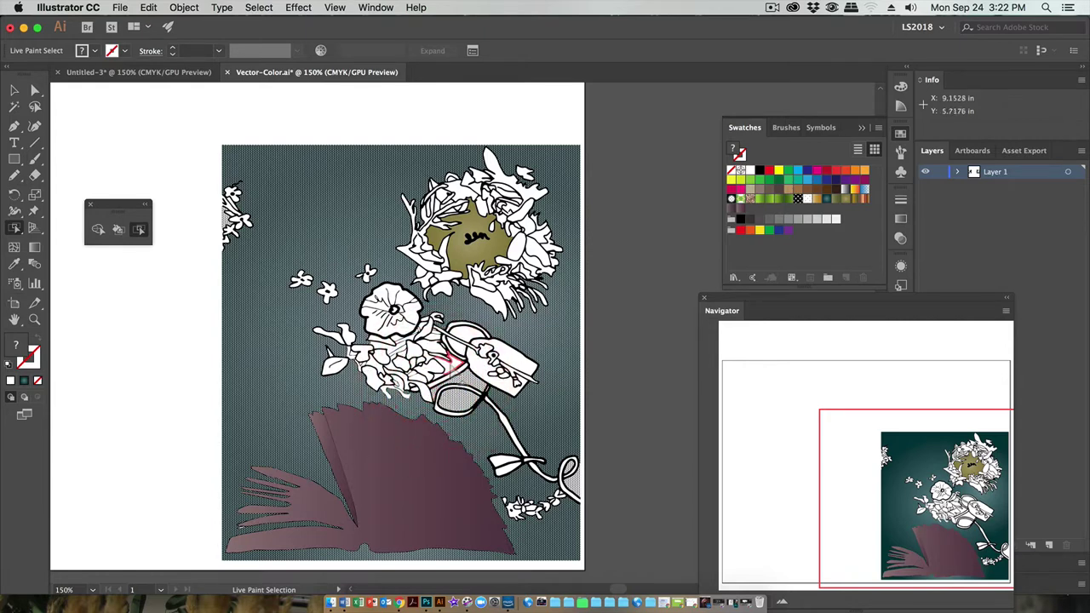
Add the small gaps among the bouquet and the upper loop to the selection, and fill all selected areas with the dark green swatch
{"action": "left_click", "coordinate": [450, 357], "text": "shift"}
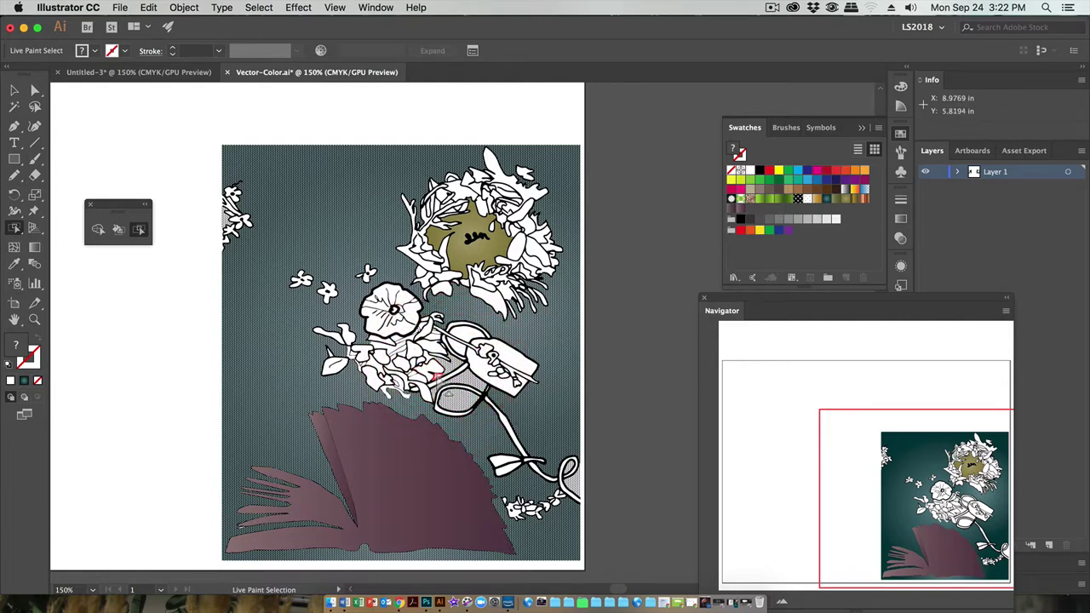
{"action": "left_click", "coordinate": [437, 377], "text": "shift"}
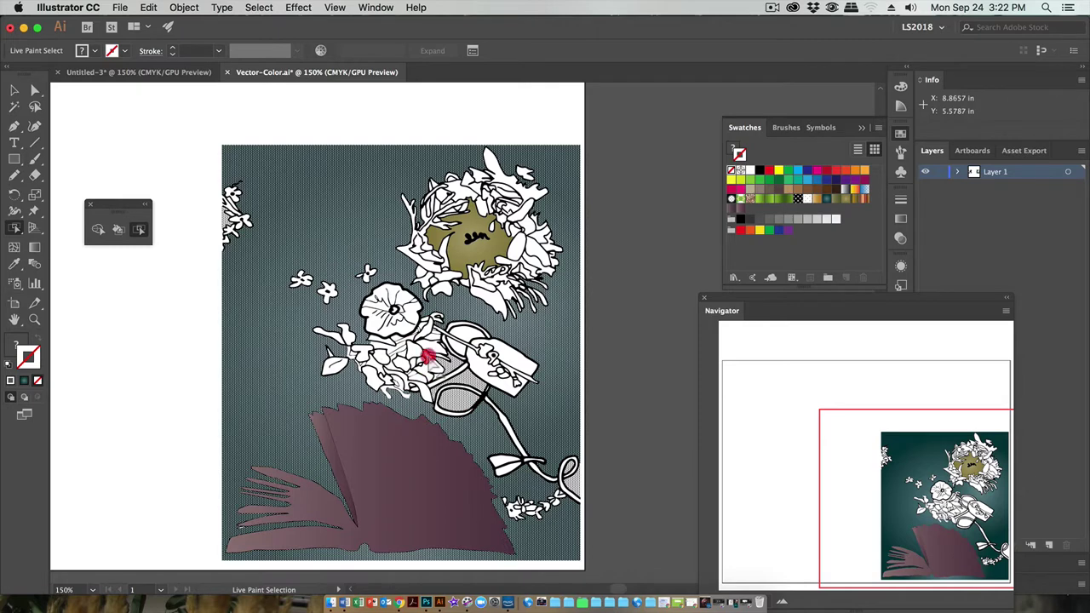
{"action": "left_click", "coordinate": [428, 356], "text": "shift"}
{"action": "left_click", "coordinate": [459, 344], "text": "shift"}
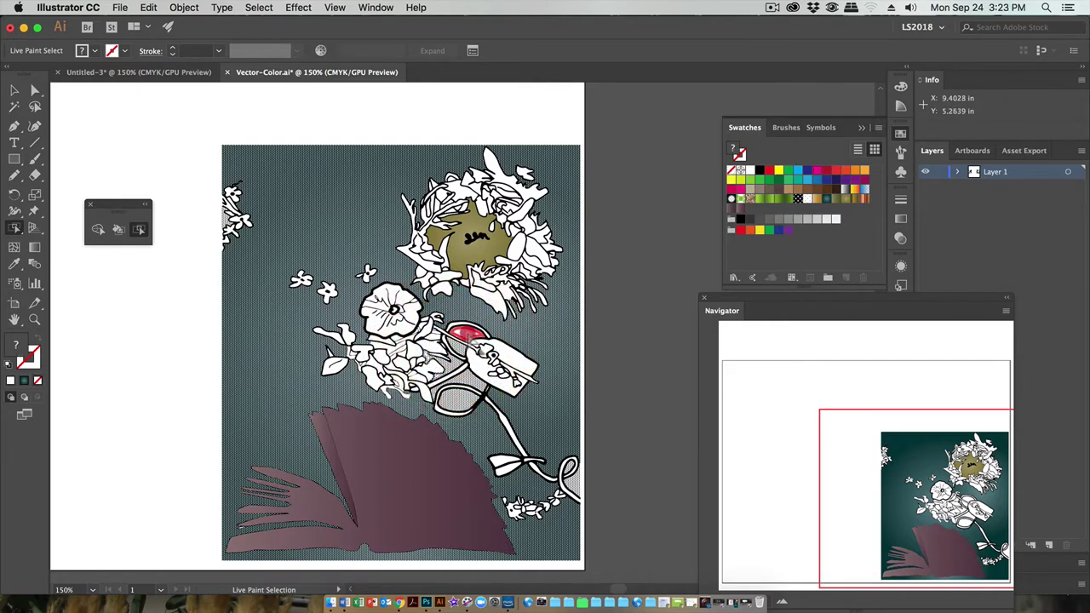
{"action": "left_click", "coordinate": [467, 333], "text": "shift"}
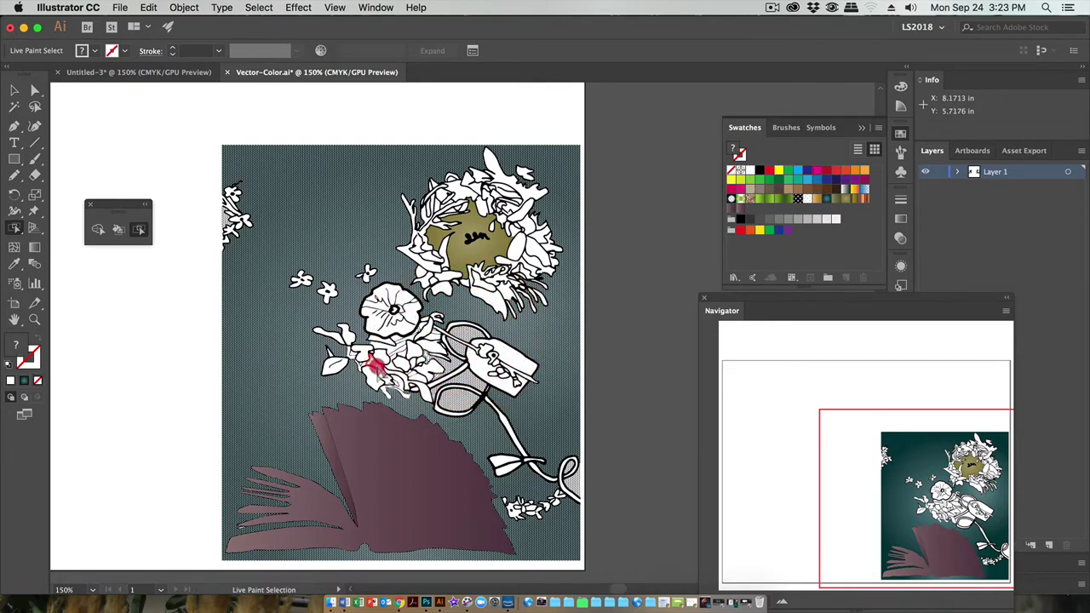
{"action": "left_click", "coordinate": [374, 364], "text": "shift"}
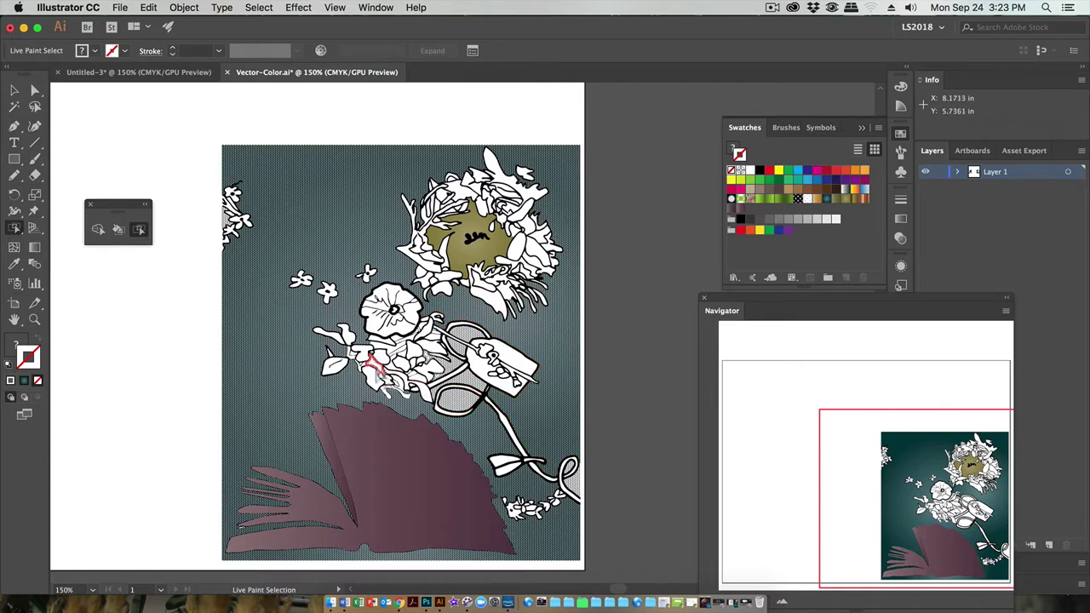
{"action": "left_click", "coordinate": [376, 365], "text": "shift"}
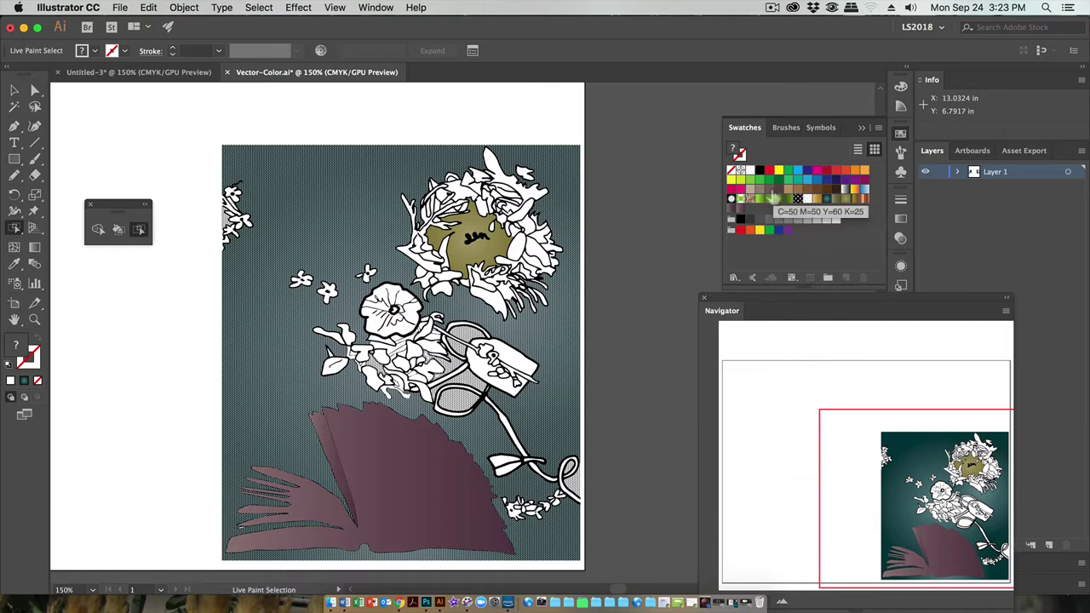
{"action": "left_click", "coordinate": [778, 180]}
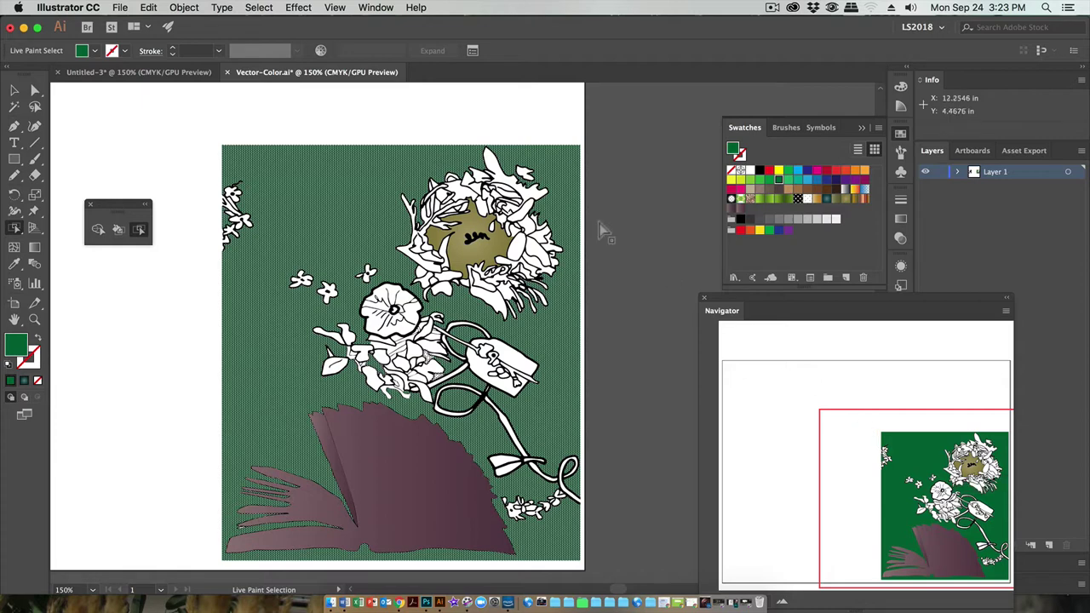
Open the Brights gradient swatch library
{"action": "left_click", "coordinate": [381, 6]}
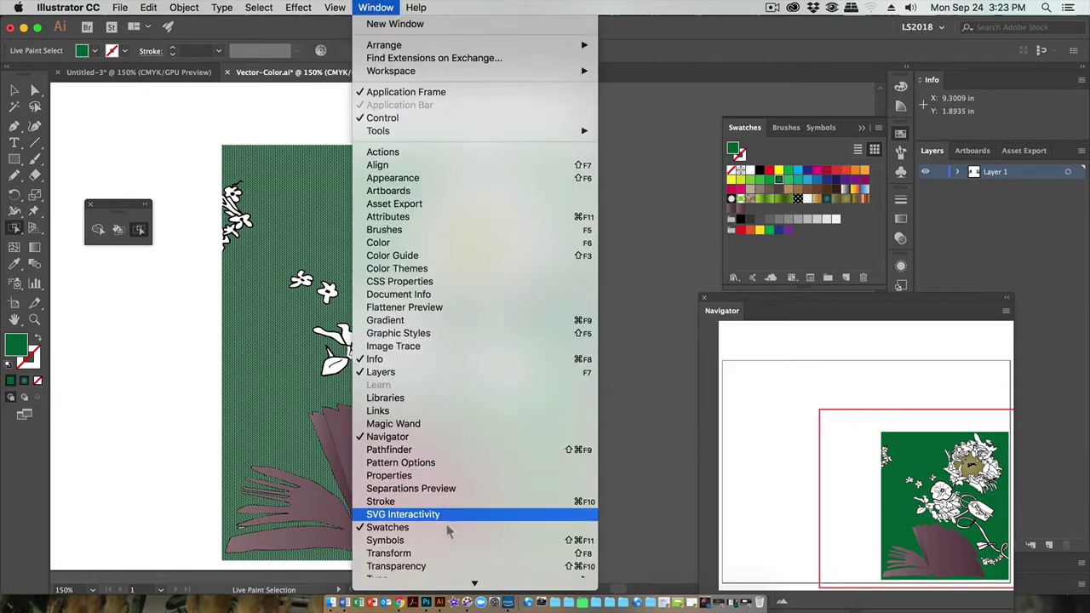
{"action": "mouse_move", "coordinate": [454, 541]}
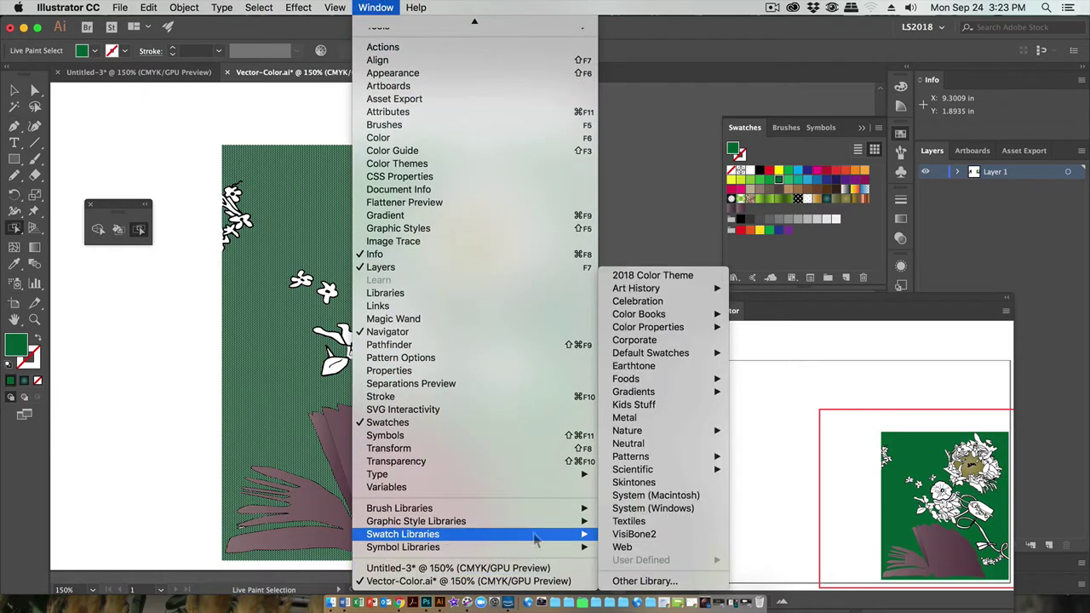
{"action": "mouse_move", "coordinate": [706, 401]}
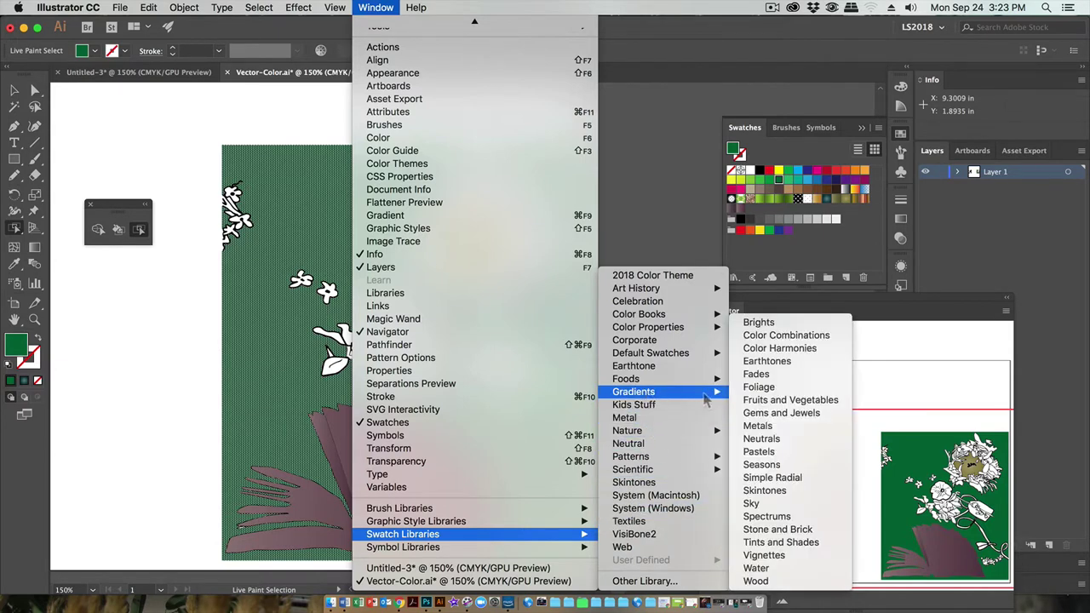
{"action": "left_click", "coordinate": [749, 324]}
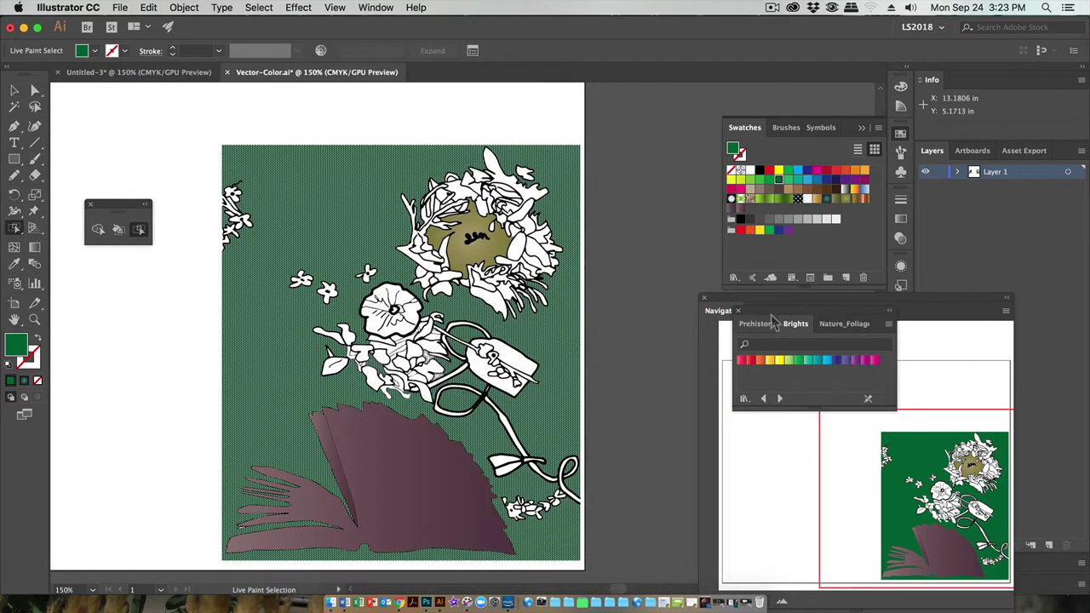
Move the gradient library clear of the swatches and advance through the libraries to Earthtones
{"action": "left_click_drag", "start_coordinate": [783, 308], "coordinate": [645, 75]}
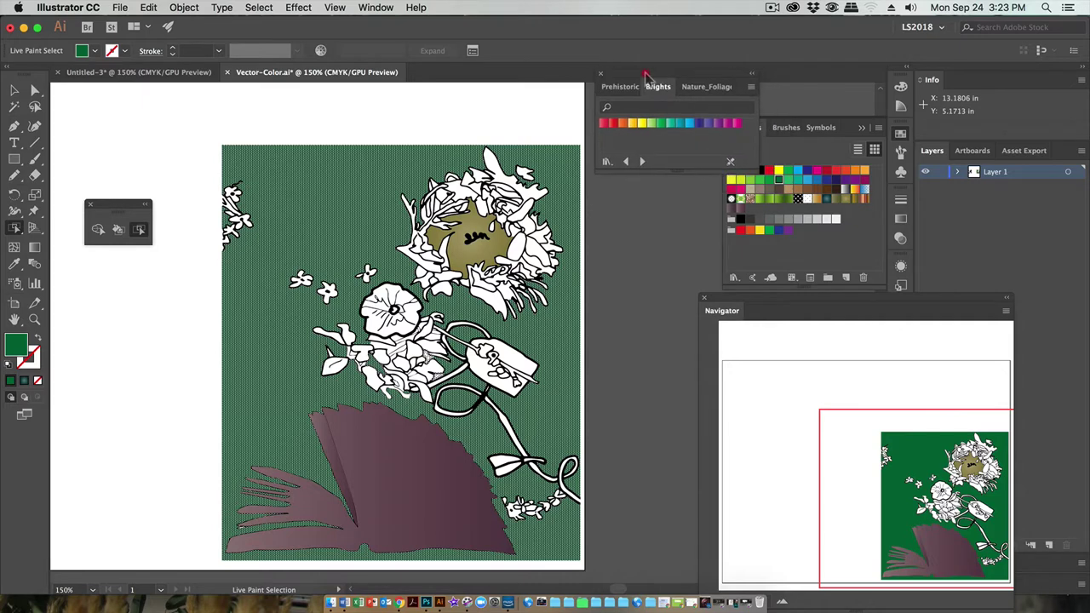
{"action": "left_click", "coordinate": [642, 161]}
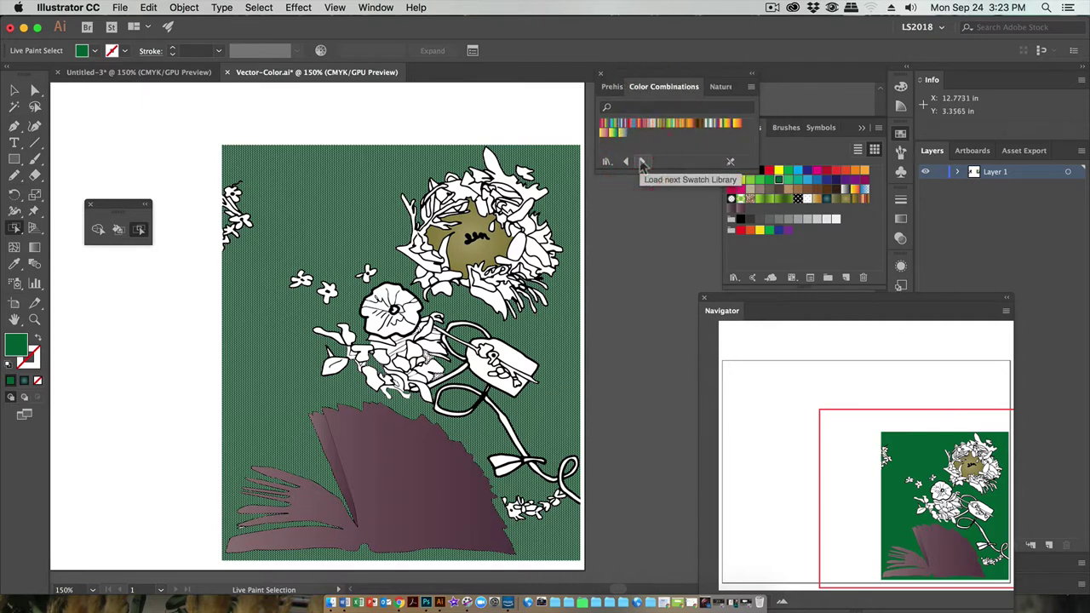
{"action": "left_click", "coordinate": [642, 160]}
{"action": "left_click", "coordinate": [642, 161]}
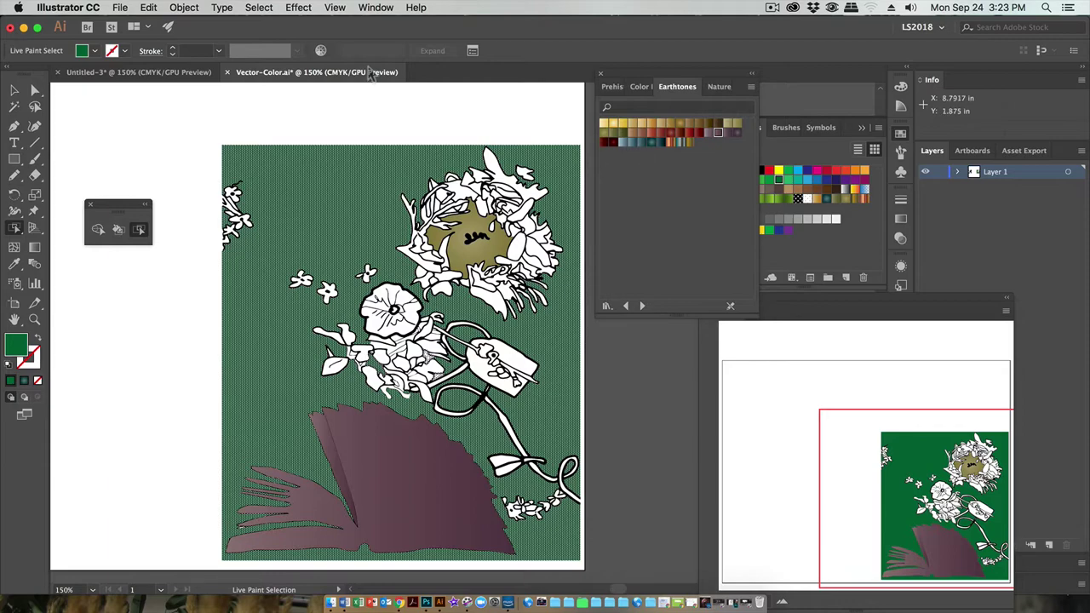
Show the gradient settings and fill the selected background areas with the teal radial gradient from Earthtones
{"action": "left_click", "coordinate": [374, 7]}
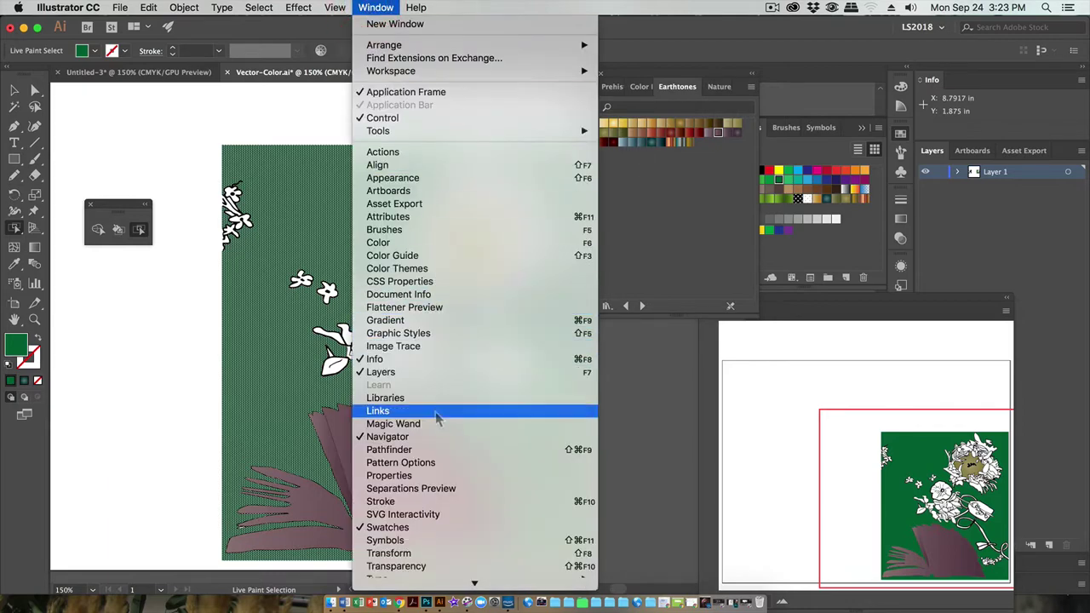
{"action": "left_click", "coordinate": [426, 320]}
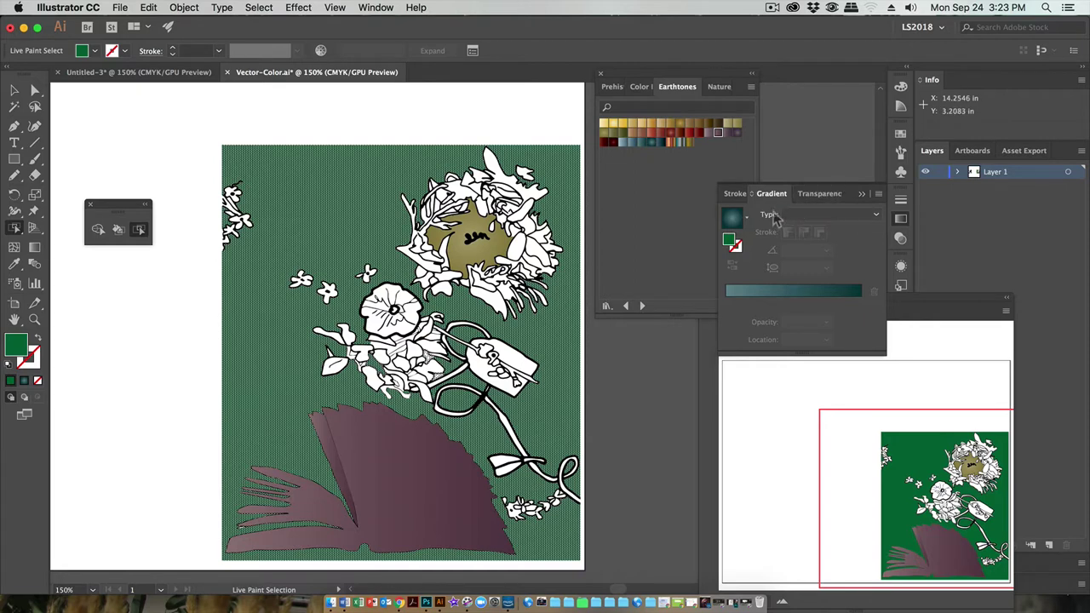
{"action": "left_click", "coordinate": [651, 145]}
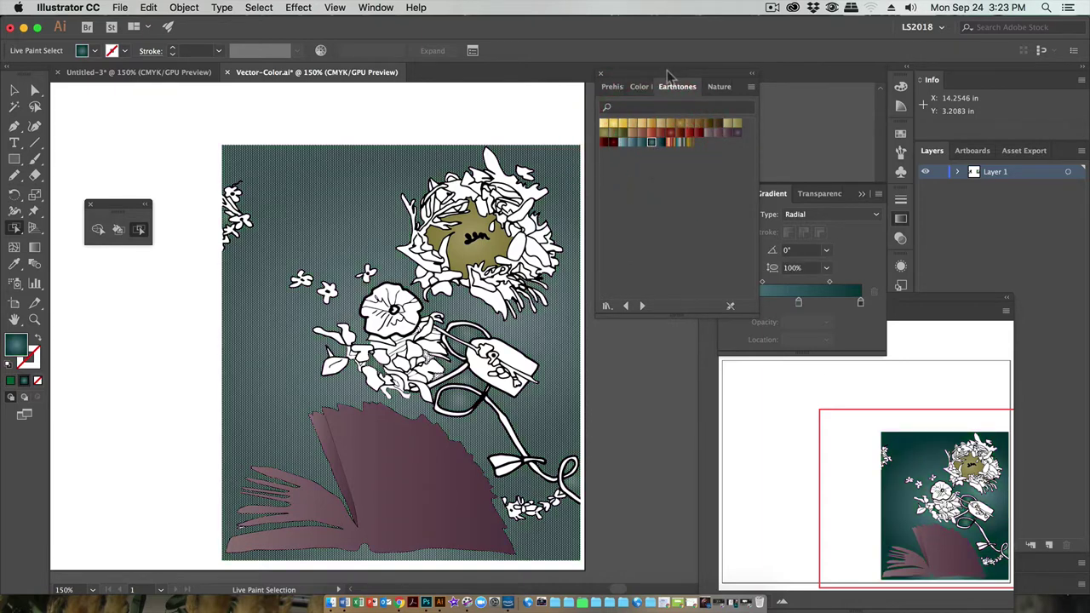
Try the dark blue, red, yellow and teal linear Earthtones gradients on the background, and return to the teal radial one
{"action": "left_click_drag", "start_coordinate": [670, 76], "coordinate": [658, 372]}
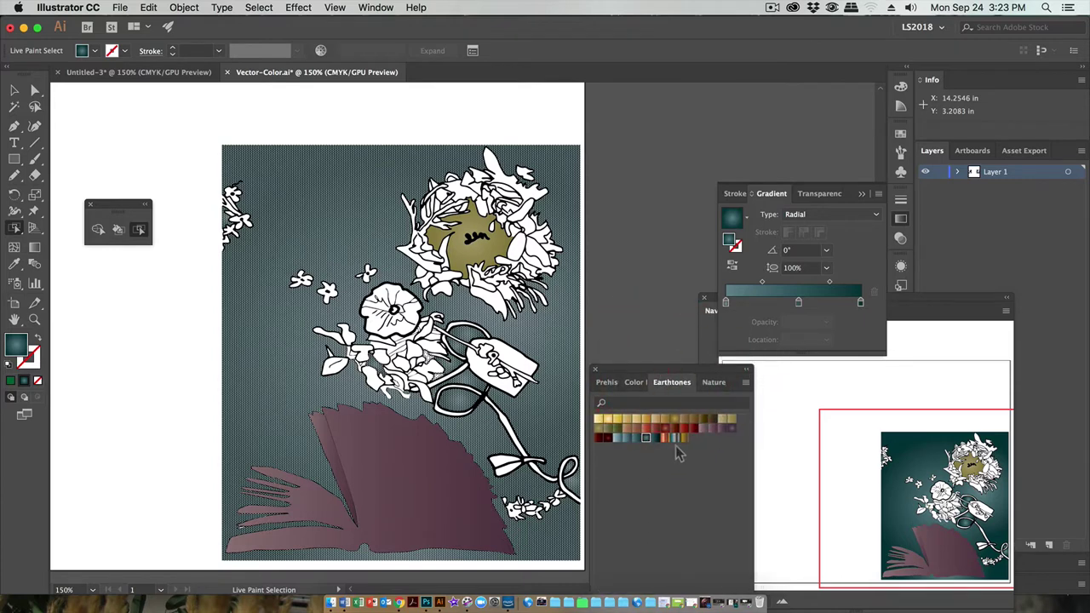
{"action": "left_click", "coordinate": [644, 438]}
{"action": "left_click", "coordinate": [654, 438]}
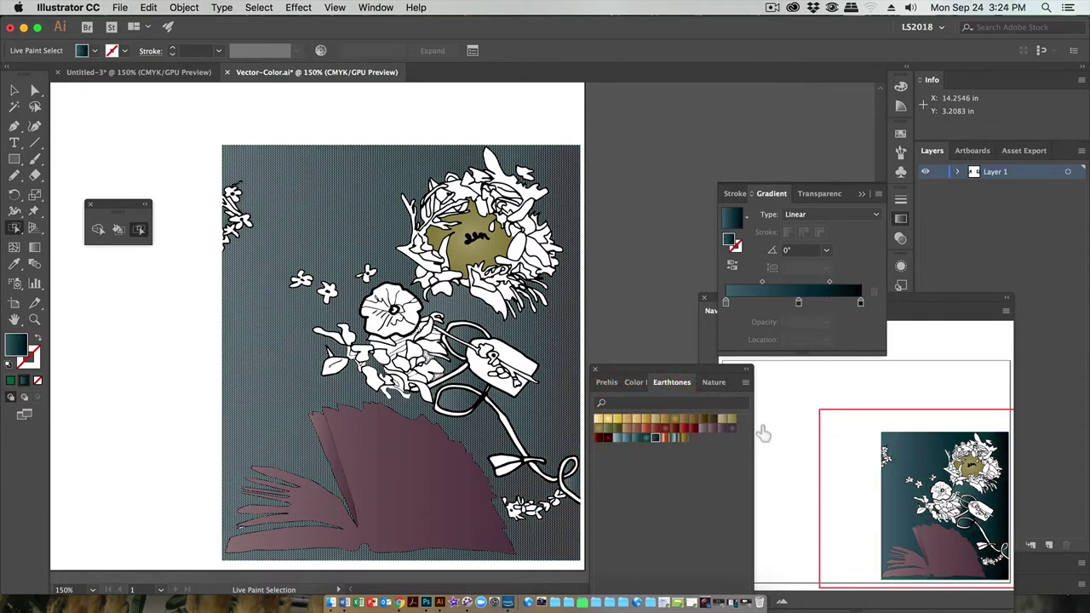
{"action": "left_click", "coordinate": [684, 429]}
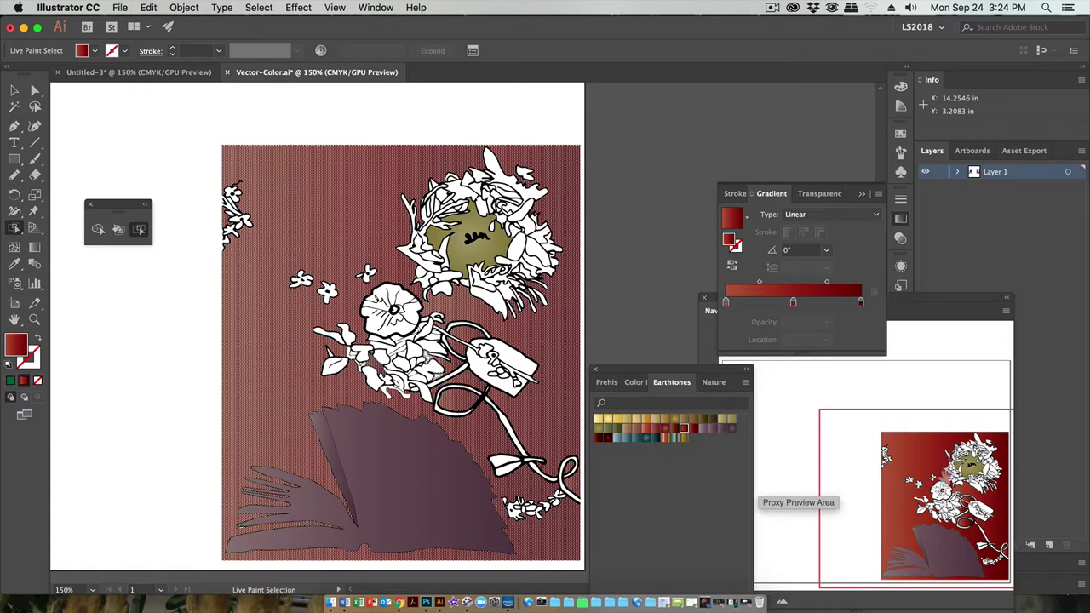
{"action": "left_click", "coordinate": [617, 419]}
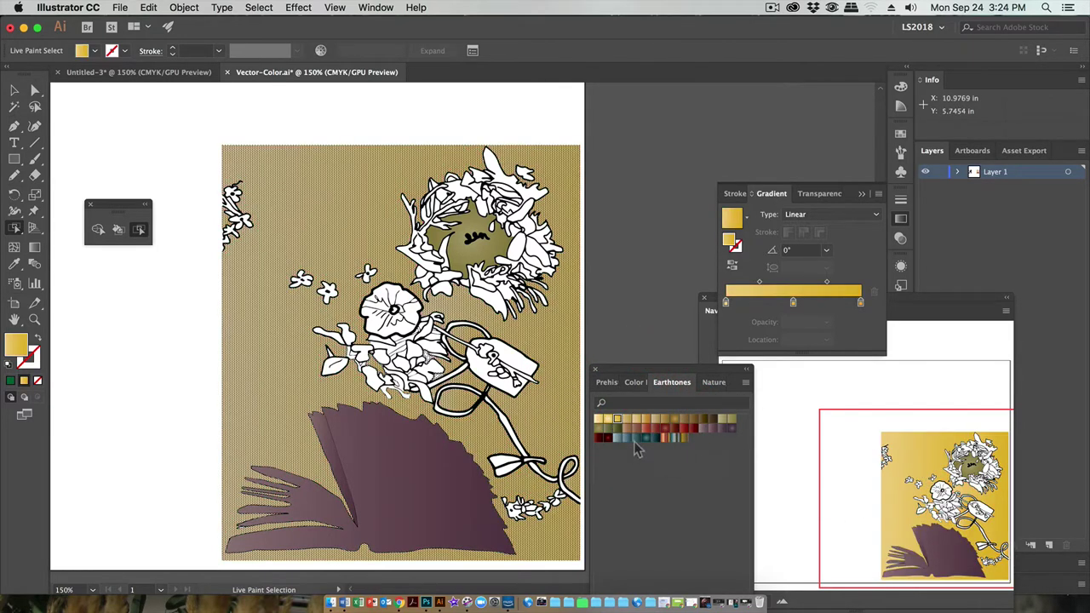
{"action": "left_click", "coordinate": [636, 438]}
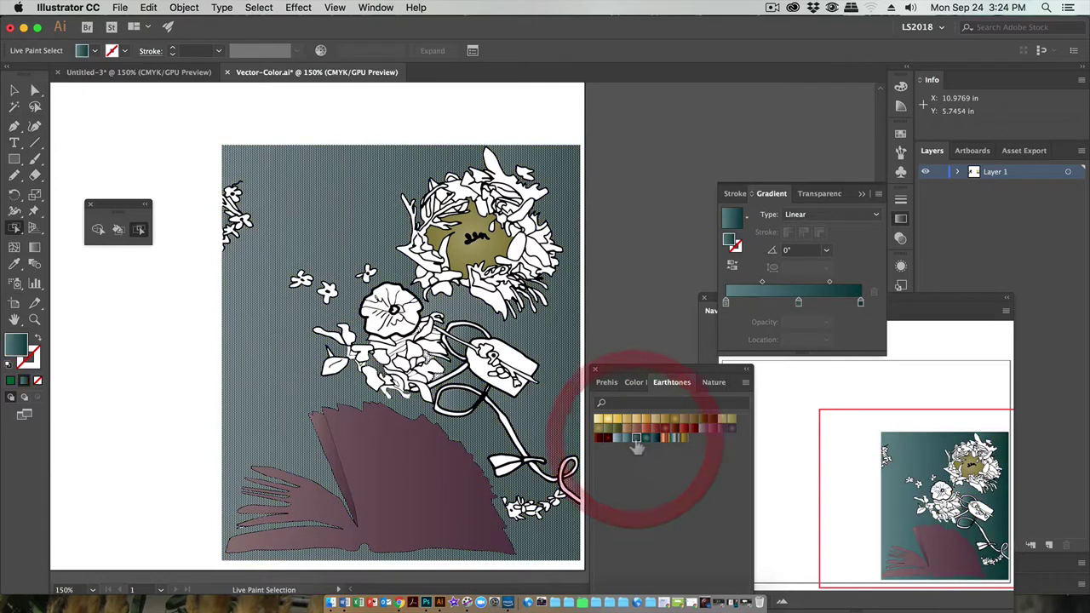
{"action": "left_click", "coordinate": [645, 440]}
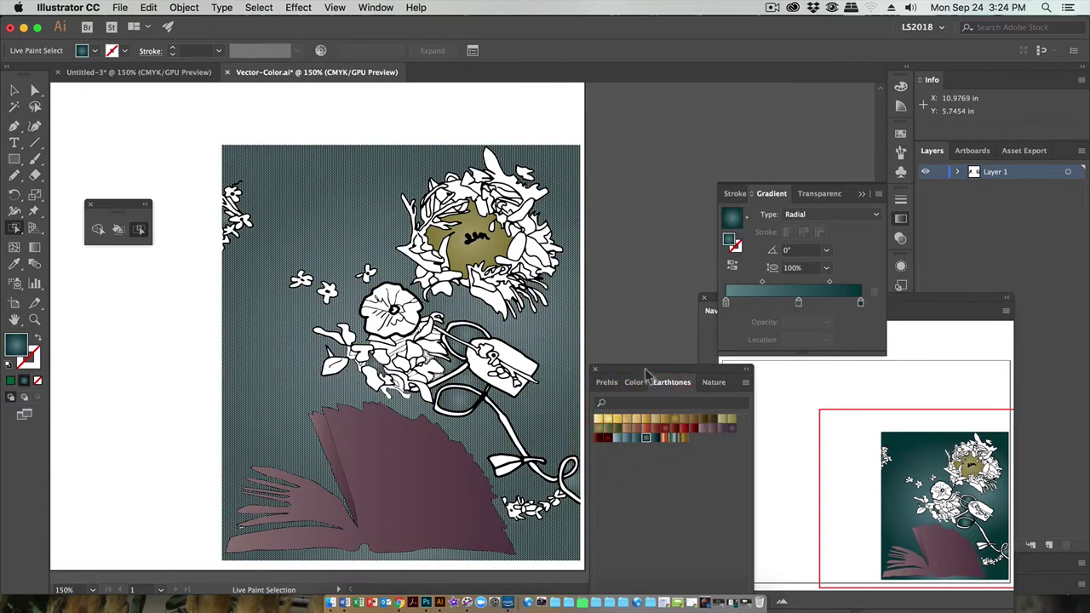
Load the Fades gradient library and try a hard-edged red-to-transparent fade on the background
{"action": "left_click_drag", "start_coordinate": [639, 380], "coordinate": [631, 324]}
{"action": "left_click", "coordinate": [630, 546]}
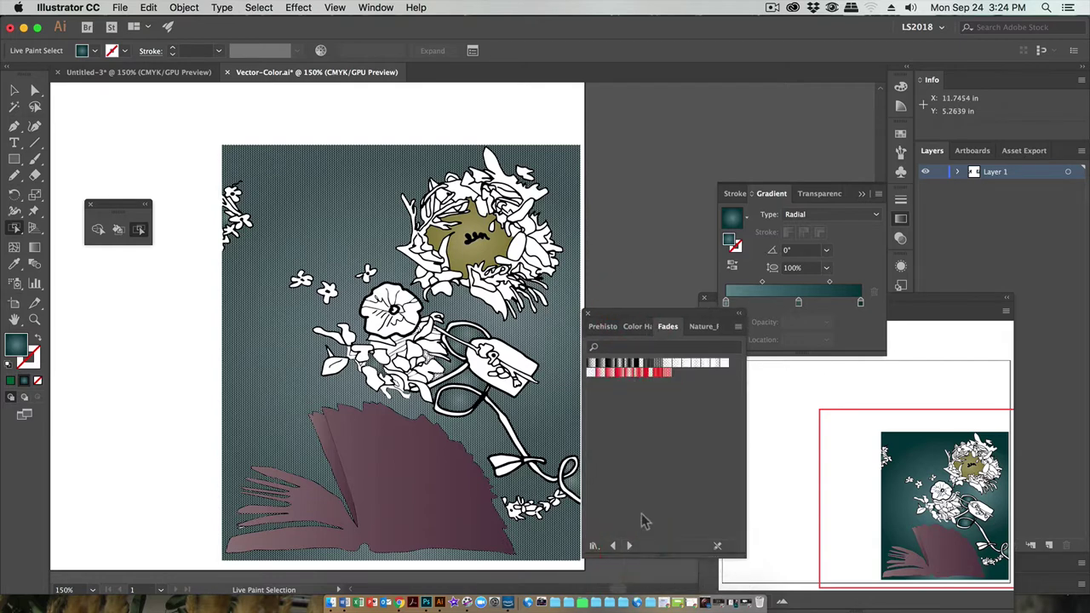
{"action": "left_click", "coordinate": [651, 373]}
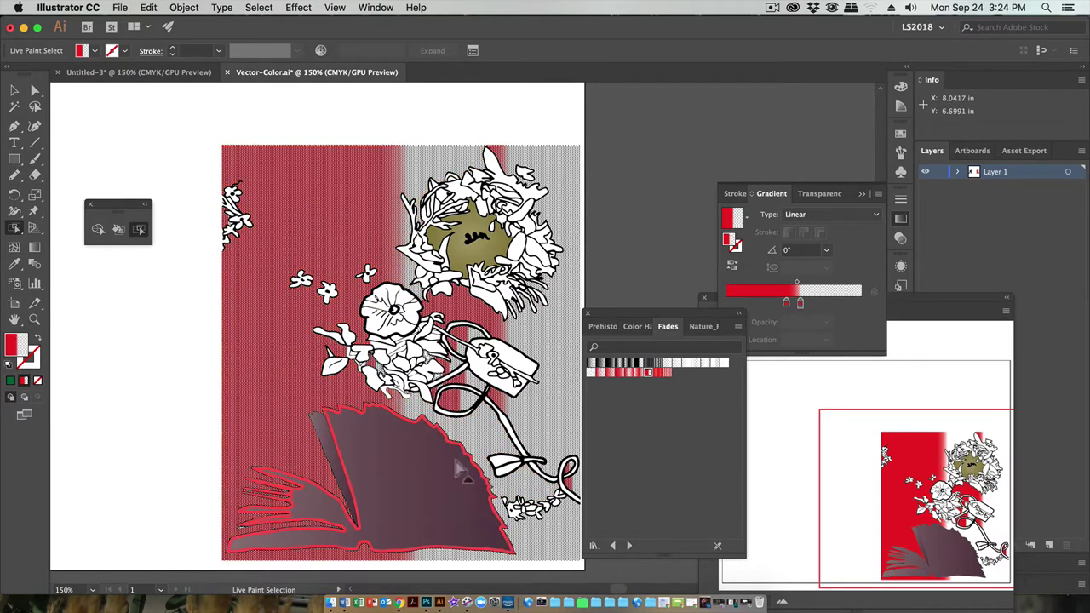
Redirect the red fade diagonally across the artwork with the Gradient tool, at about 52° and at about 130°
{"action": "left_click", "coordinate": [35, 249]}
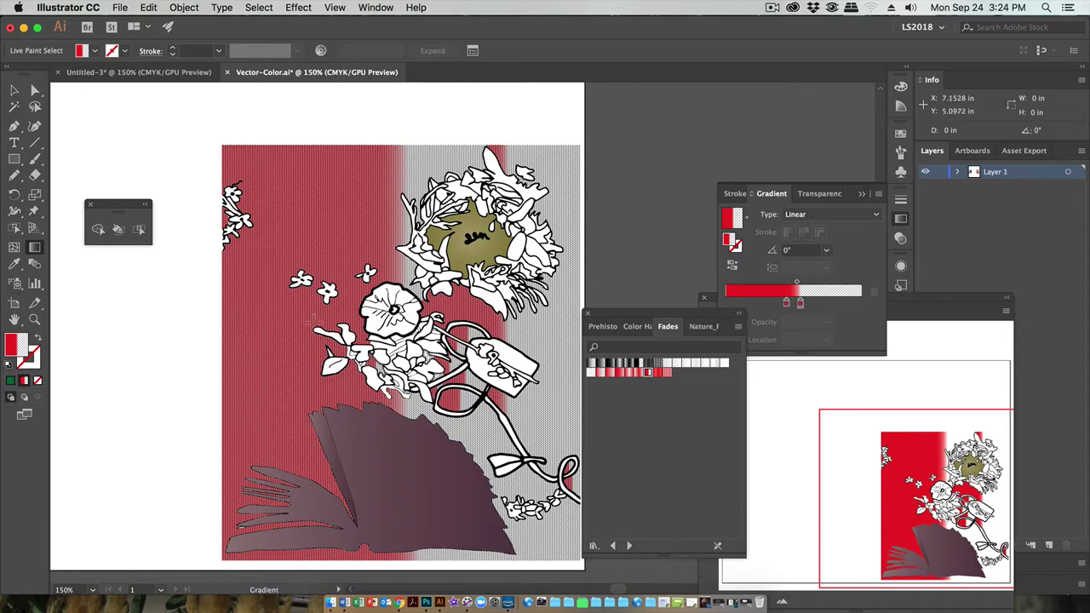
{"action": "left_click_drag", "start_coordinate": [300, 449], "coordinate": [542, 139]}
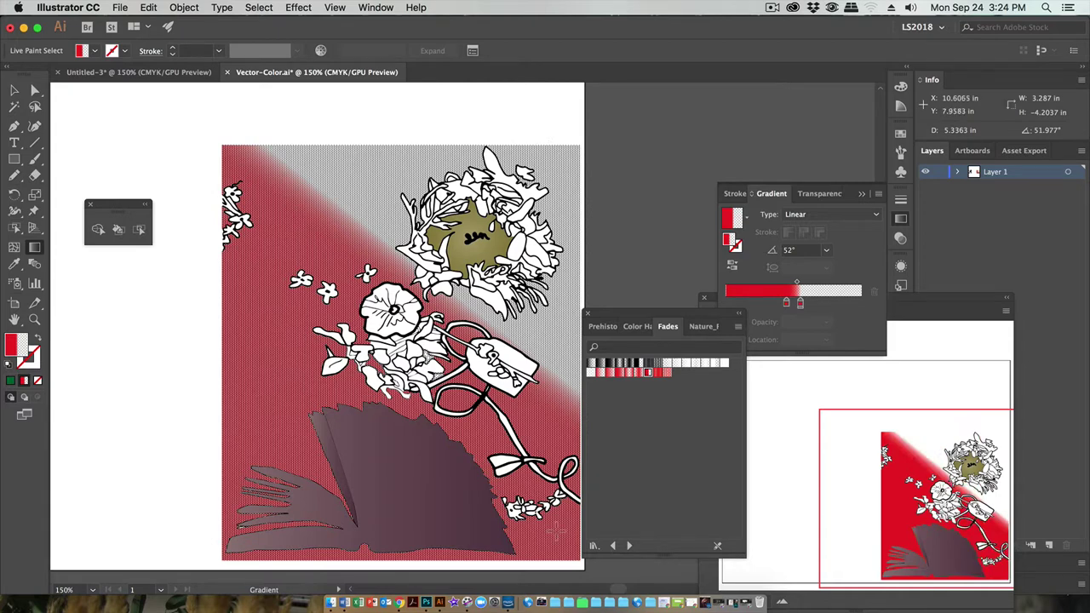
{"action": "left_click_drag", "start_coordinate": [555, 525], "coordinate": [245, 162]}
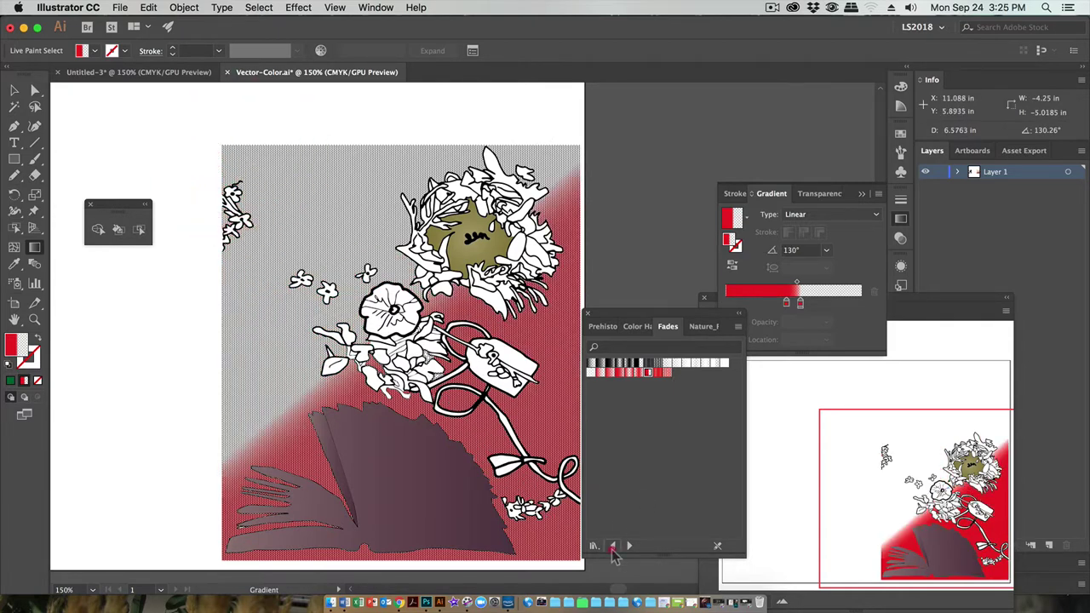
Reapply the teal radial Earthtones gradient and redraw it with the Gradient tool from the central flower to the book, at about -79°
{"action": "left_click", "coordinate": [613, 547]}
{"action": "left_click", "coordinate": [639, 383]}
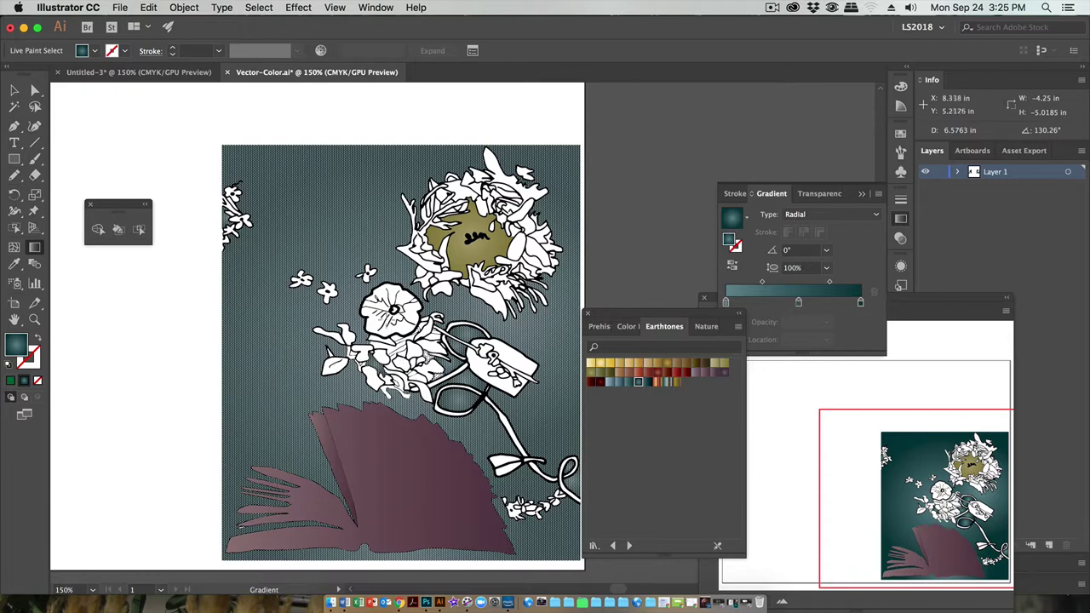
{"action": "mouse_move", "coordinate": [375, 288]}
{"action": "left_mouse_down"}
{"action": "mouse_move", "coordinate": [255, 377]}
{"action": "mouse_move", "coordinate": [213, 438]}
{"action": "left_mouse_up"}
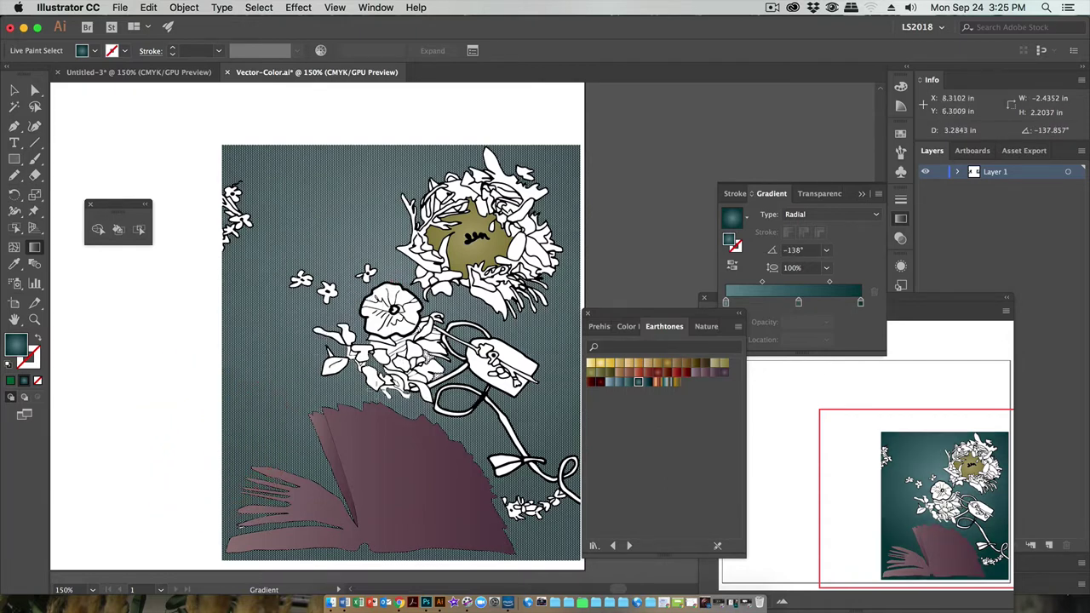
{"action": "mouse_move", "coordinate": [396, 319]}
{"action": "left_mouse_down"}
{"action": "mouse_move", "coordinate": [284, 382]}
{"action": "mouse_move", "coordinate": [190, 485]}
{"action": "left_mouse_up"}
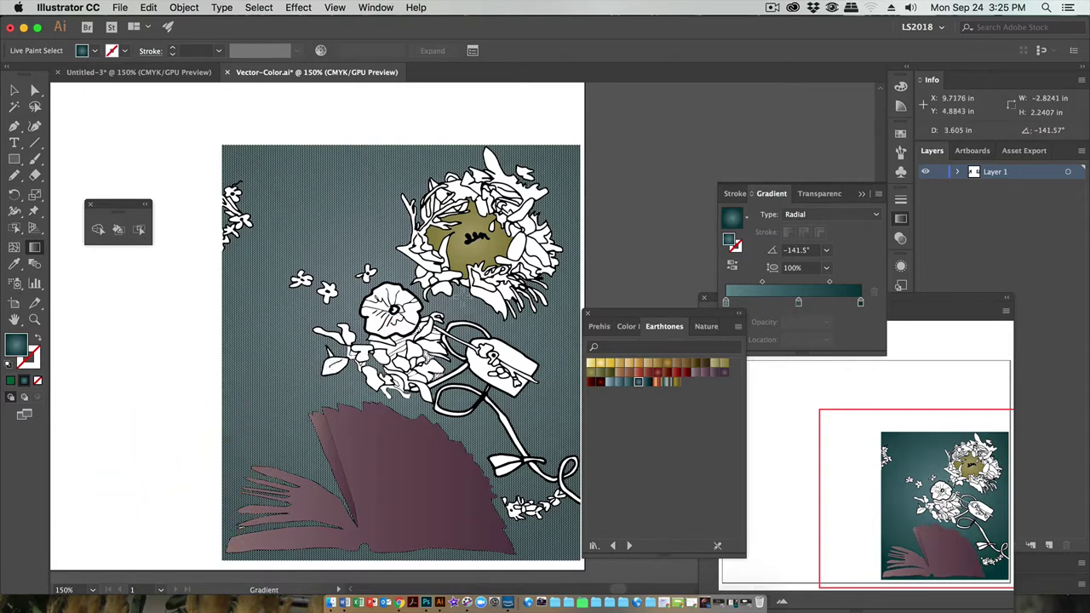
{"action": "mouse_move", "coordinate": [397, 317]}
{"action": "left_mouse_down"}
{"action": "mouse_move", "coordinate": [332, 383]}
{"action": "mouse_move", "coordinate": [302, 397]}
{"action": "left_mouse_up"}
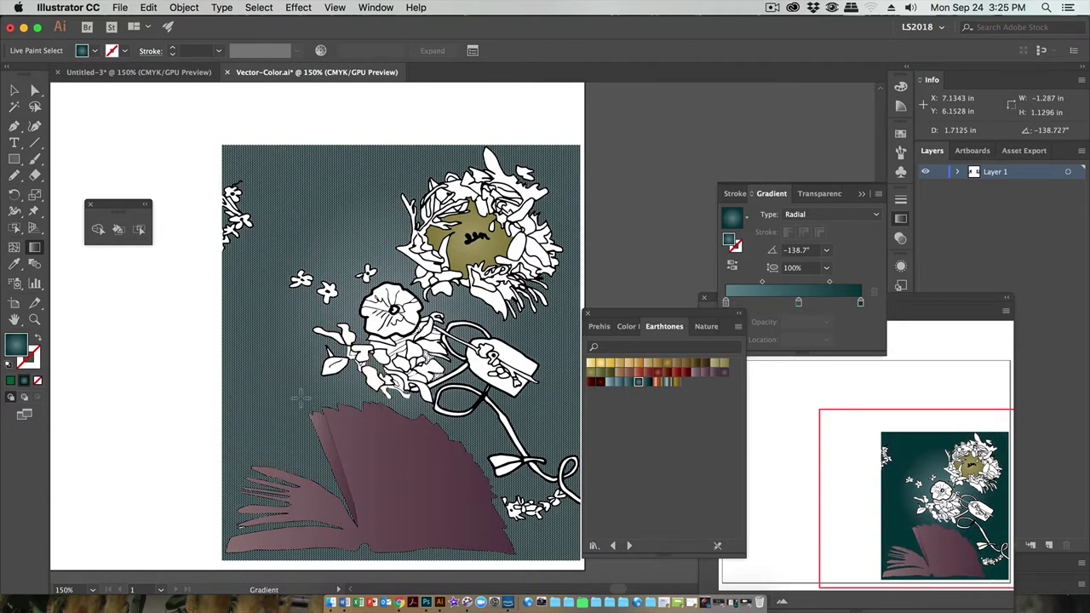
{"action": "left_click_drag", "start_coordinate": [399, 322], "coordinate": [430, 464]}
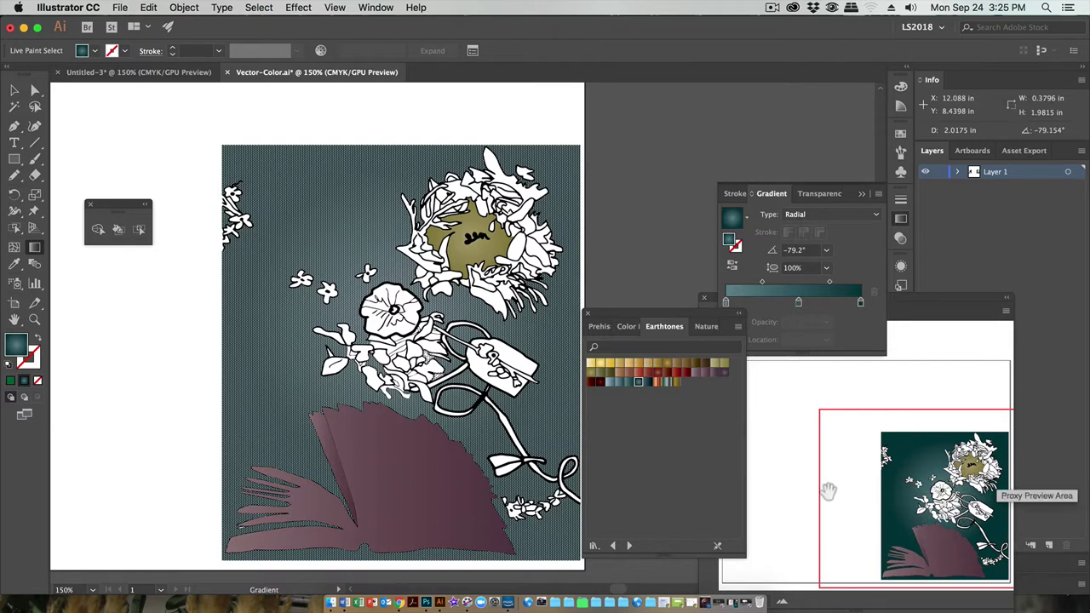
Open the Skintones swatch library
{"action": "left_click", "coordinate": [366, 8]}
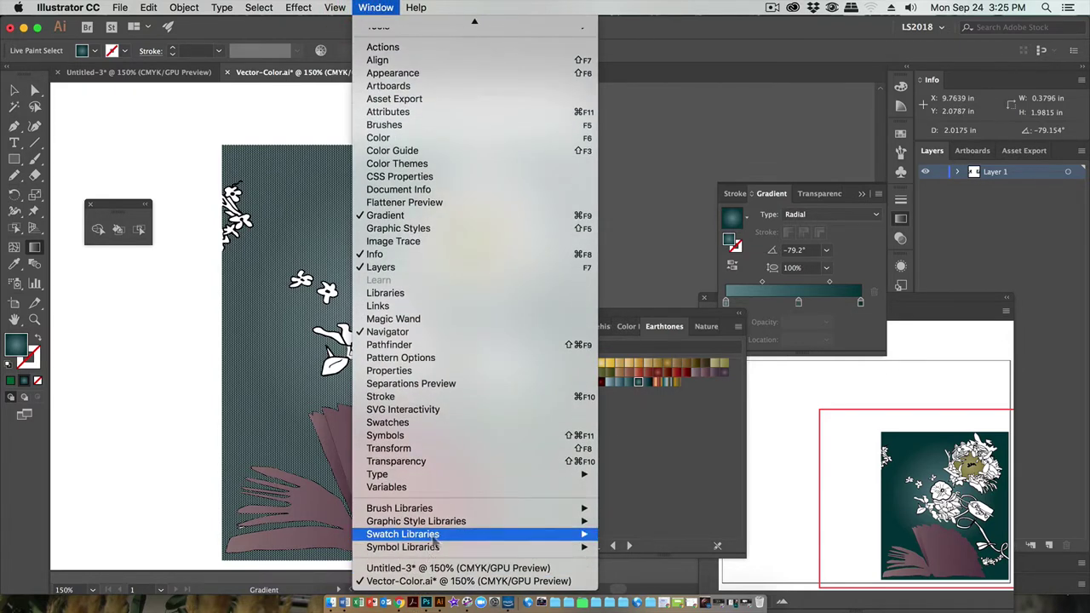
{"action": "mouse_move", "coordinate": [434, 538]}
{"action": "mouse_move", "coordinate": [645, 396]}
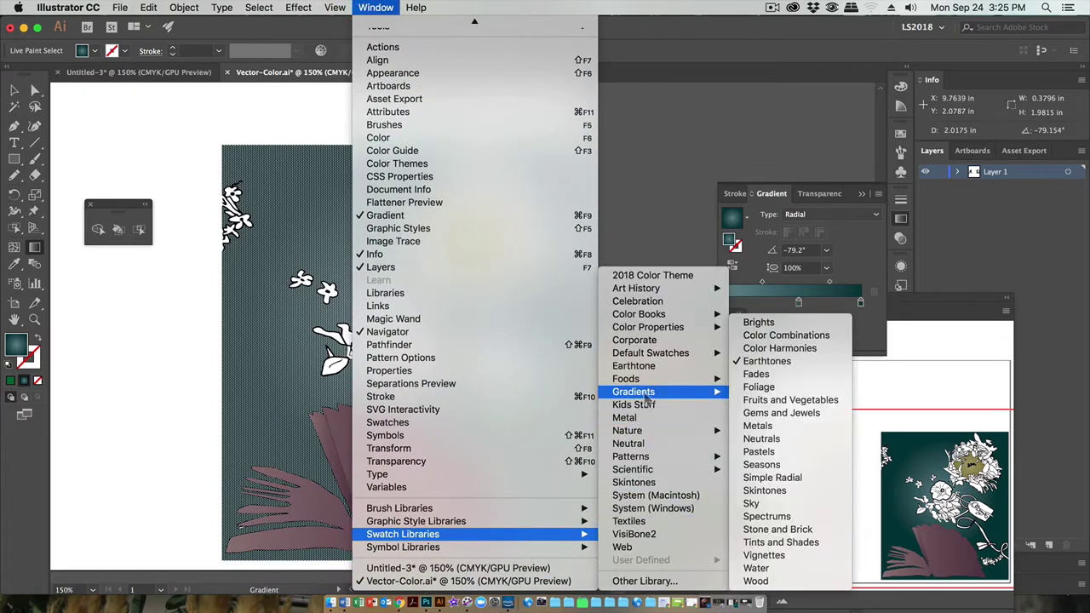
{"action": "left_click", "coordinate": [634, 483]}
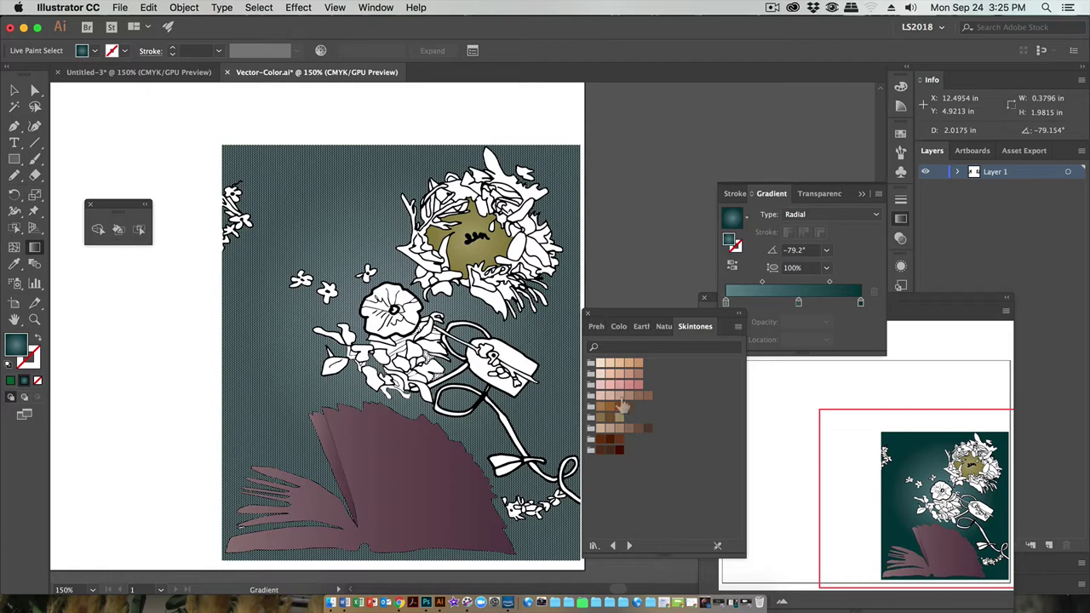
Add Skintones swatches as colour stops in the background's radial gradient and remove its teal end stops
{"action": "left_click_drag", "start_coordinate": [640, 404], "coordinate": [778, 302]}
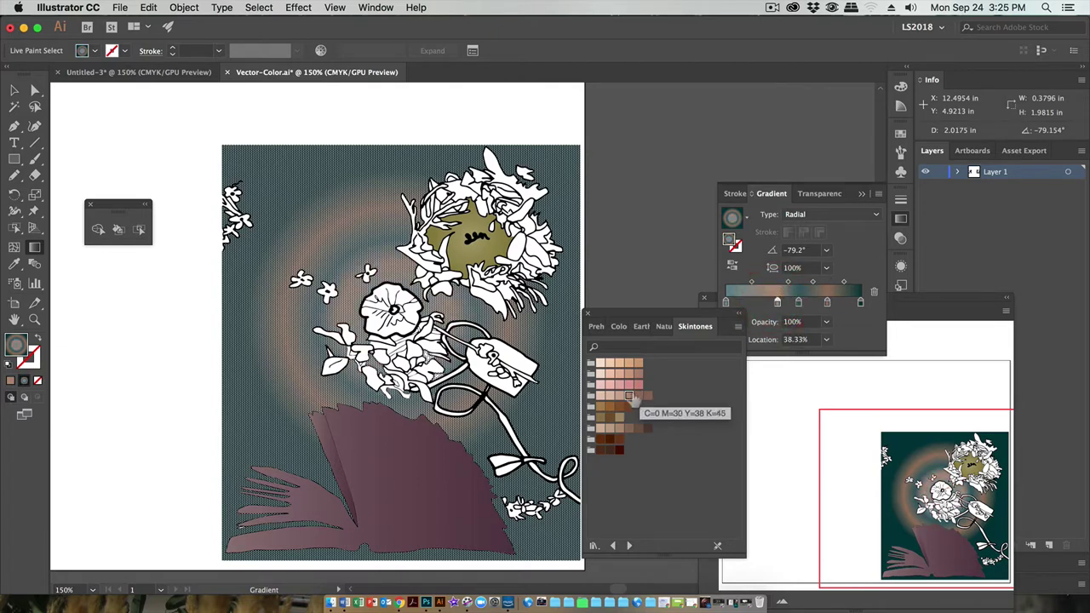
{"action": "left_click_drag", "start_coordinate": [619, 395], "coordinate": [752, 299]}
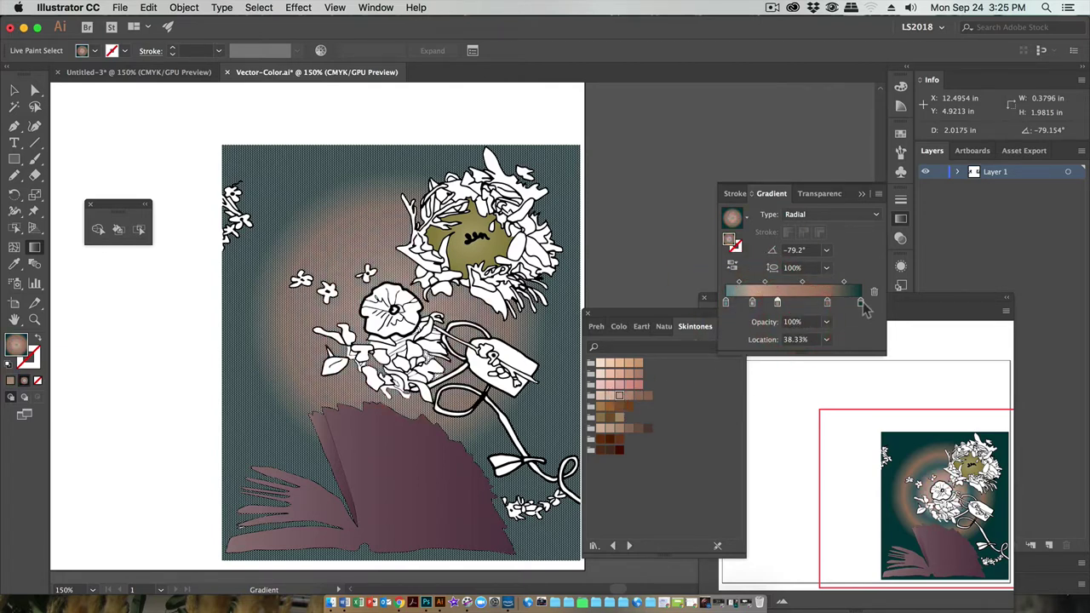
{"action": "left_click_drag", "start_coordinate": [861, 303], "coordinate": [863, 336]}
{"action": "left_click_drag", "start_coordinate": [726, 300], "coordinate": [730, 324]}
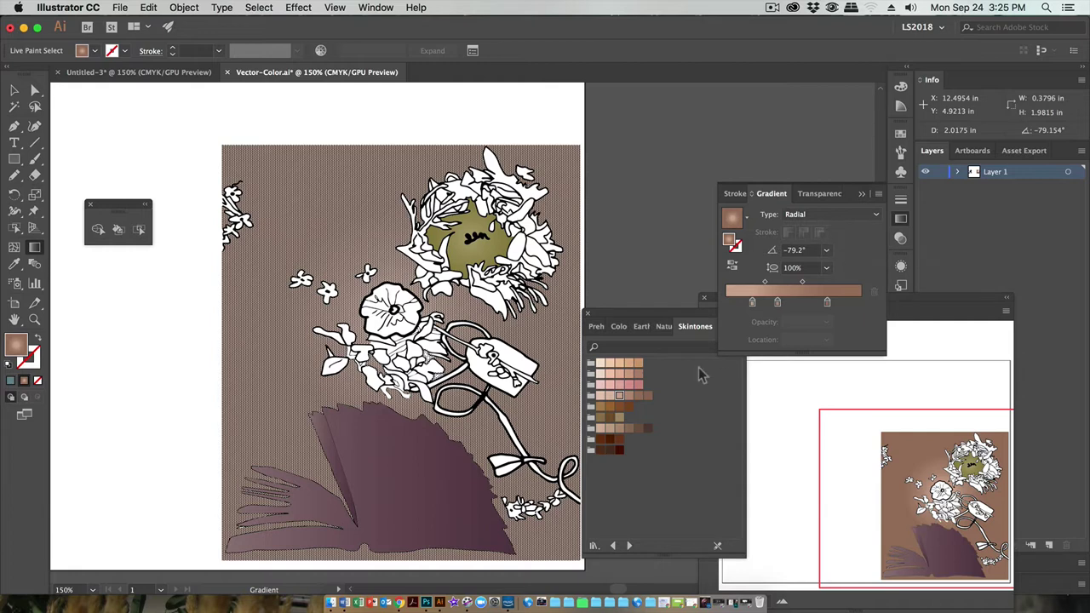
Try a black swatch from the Prehistoric library as a stop near the gradient's start, and remove that stop
{"action": "left_click", "coordinate": [596, 327]}
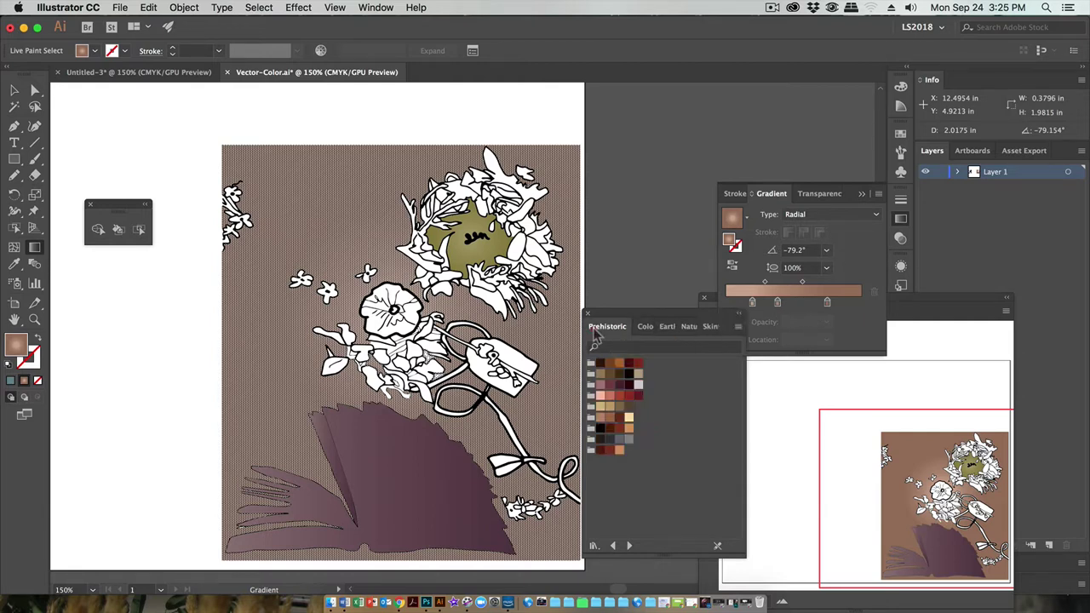
{"action": "left_click_drag", "start_coordinate": [600, 429], "coordinate": [730, 305]}
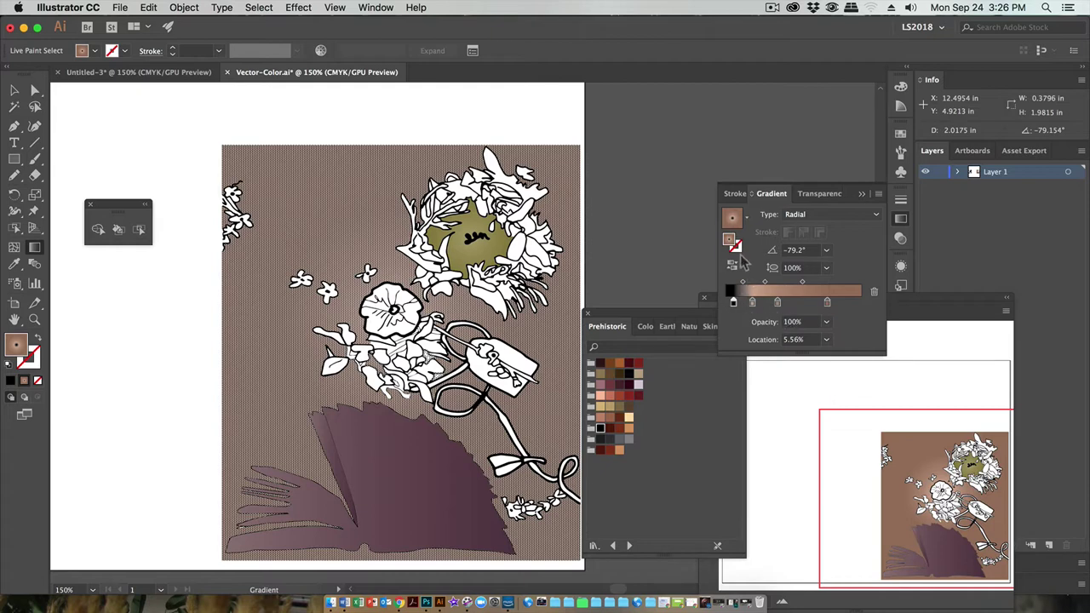
{"action": "left_click_drag", "start_coordinate": [732, 303], "coordinate": [725, 345]}
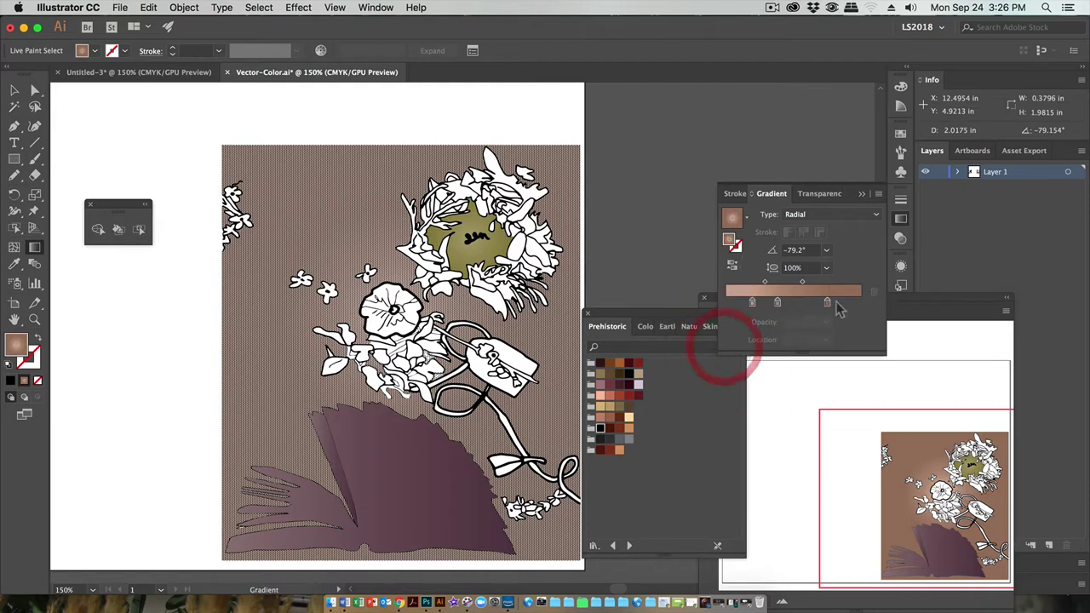
Change the background gradient's type to Linear
{"action": "left_click", "coordinate": [835, 214]}
{"action": "left_click", "coordinate": [812, 197]}
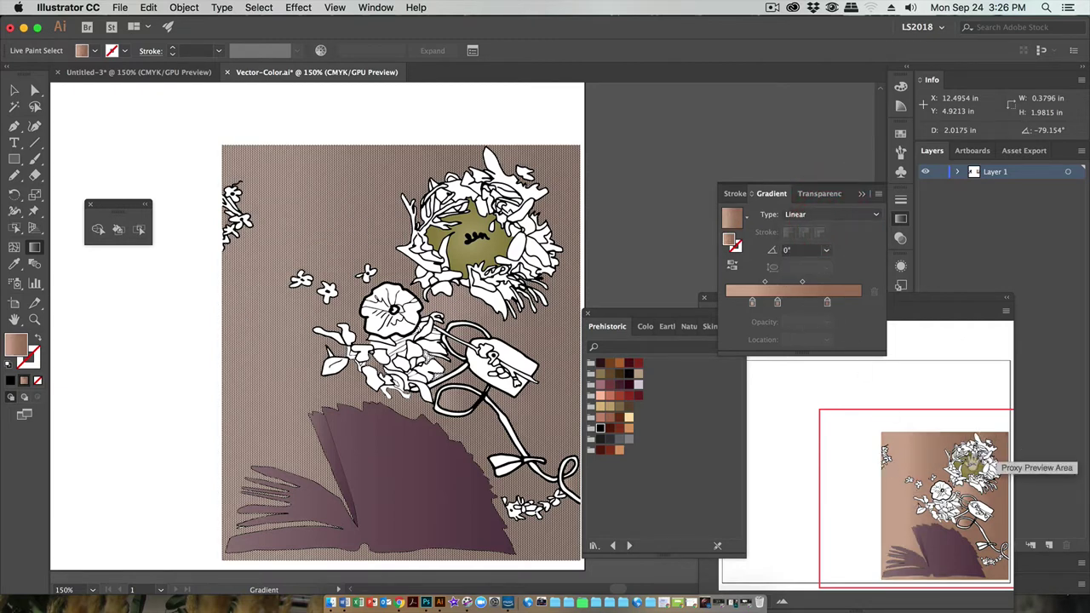
Look through the open Nature_Foliage, Skintones and Earthtones swatch libraries
{"action": "left_click", "coordinate": [688, 326]}
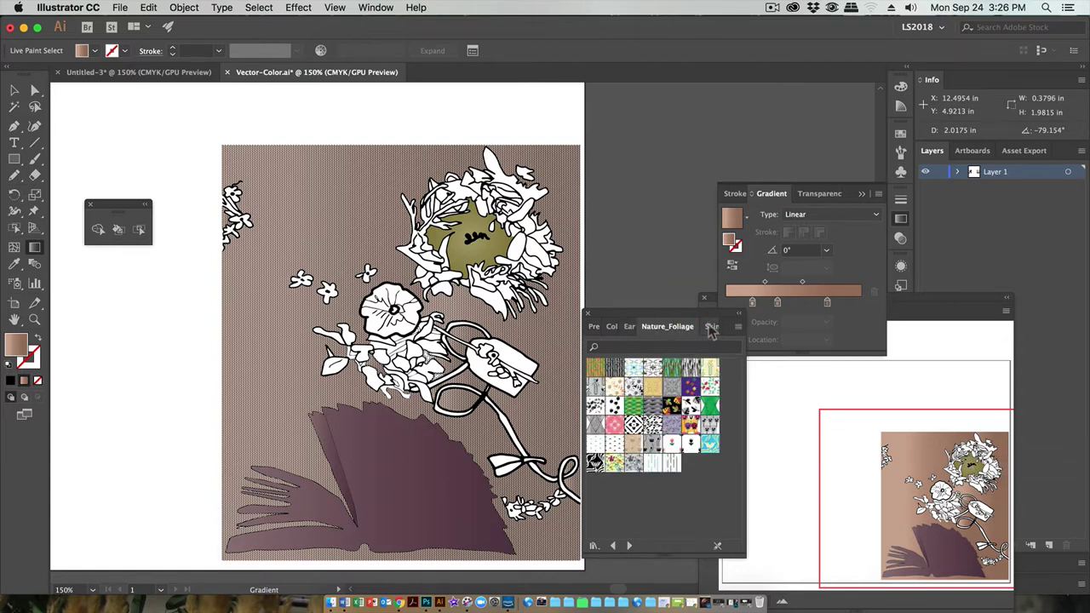
{"action": "left_click", "coordinate": [710, 327]}
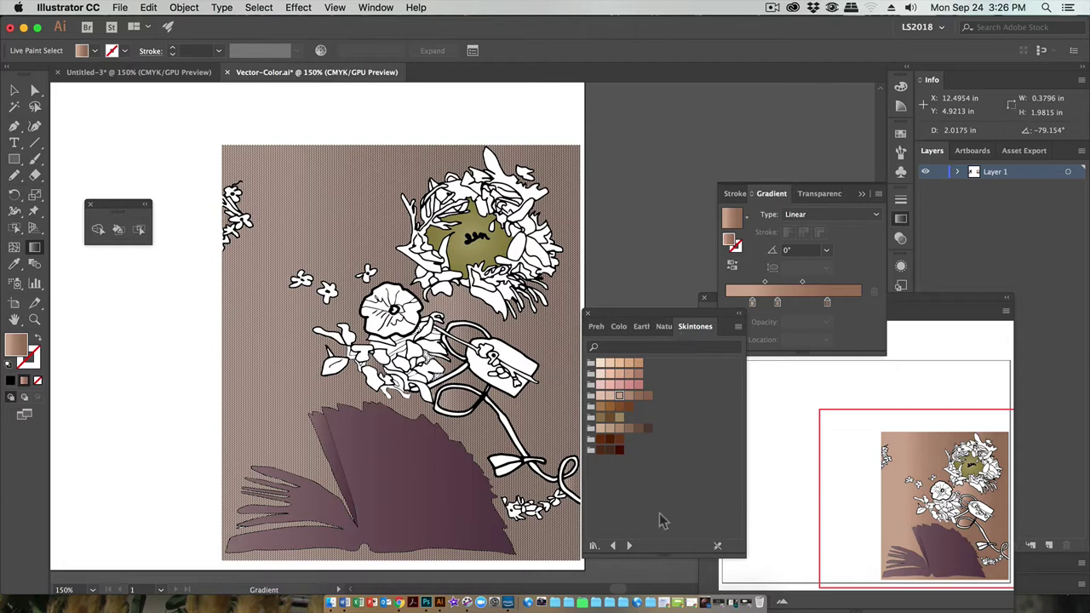
{"action": "left_click", "coordinate": [669, 328]}
{"action": "left_click", "coordinate": [629, 327]}
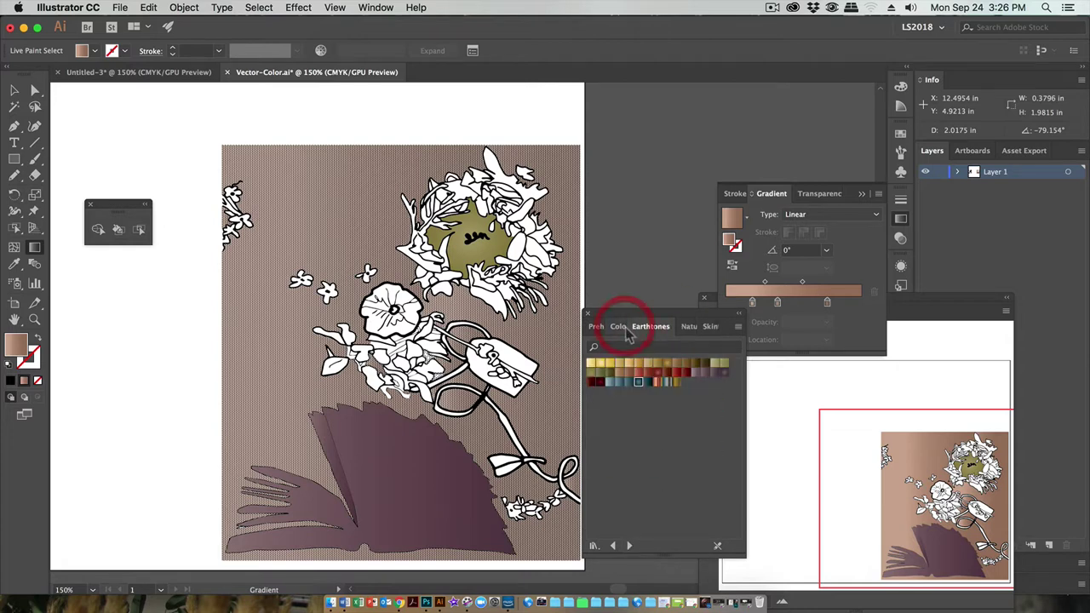
Fill the background with the teal radial gradient from the Earthtones library, redraw its direction from the round flower toward the lower left, and deselect it
{"action": "left_click", "coordinate": [638, 383]}
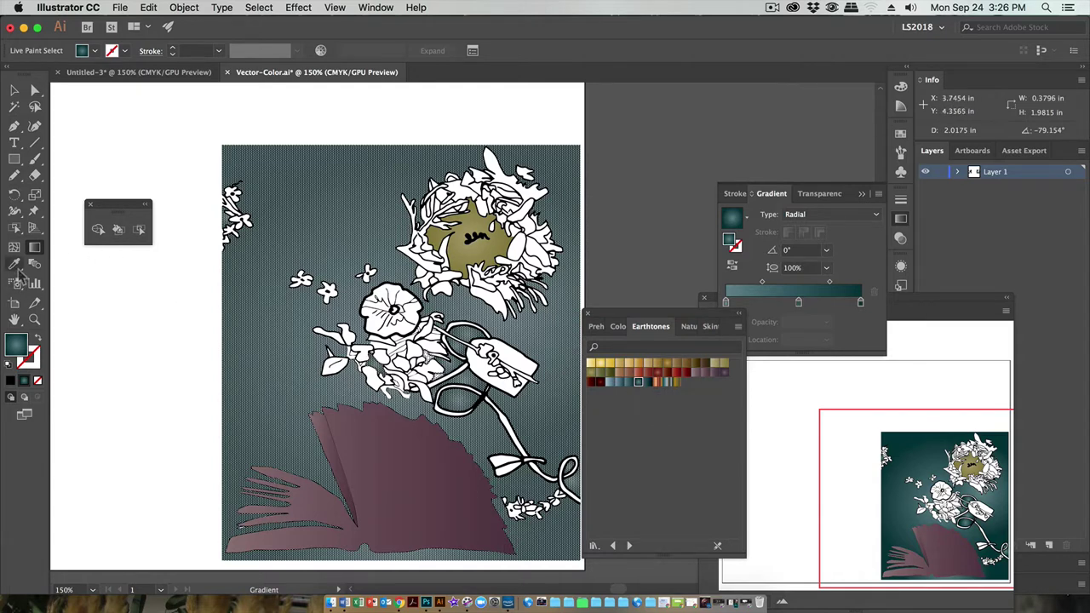
{"action": "left_click_drag", "start_coordinate": [393, 322], "coordinate": [250, 446]}
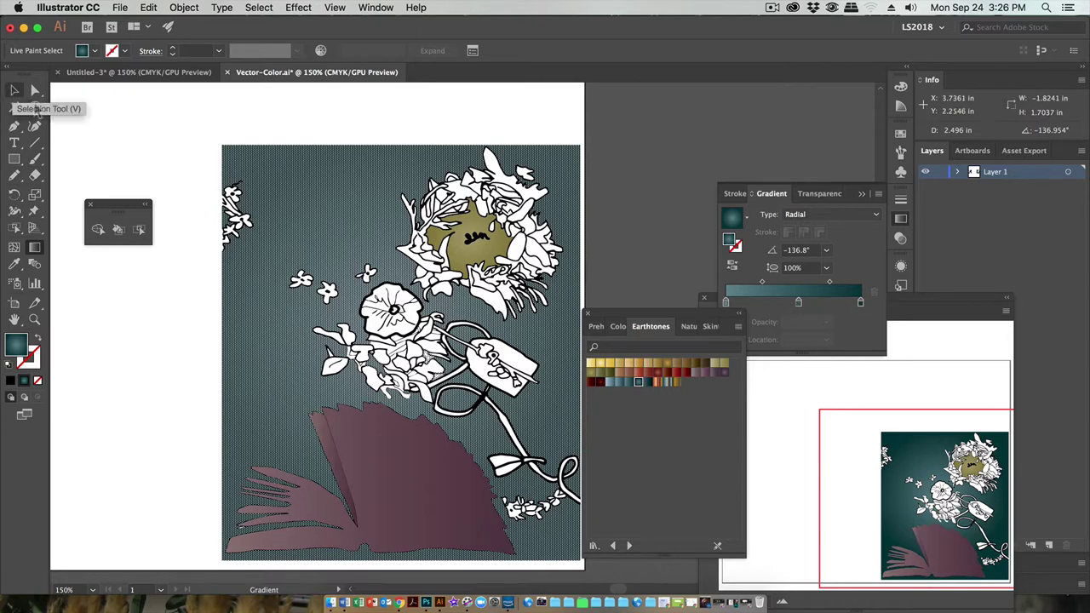
{"action": "left_click", "coordinate": [14, 91]}
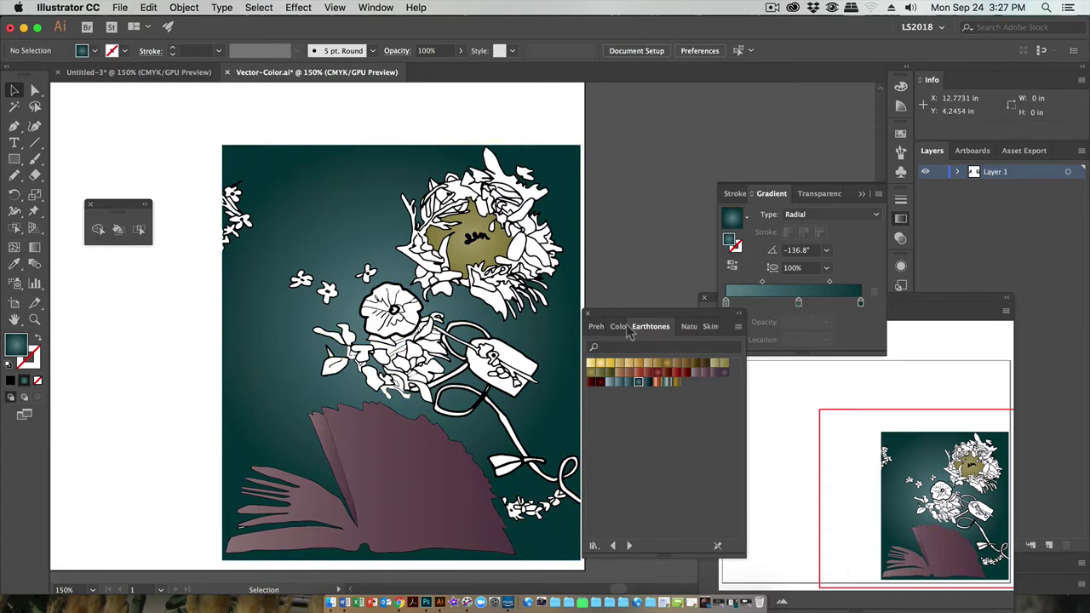
Show the document's Swatches panel
{"action": "left_click", "coordinate": [375, 7]}
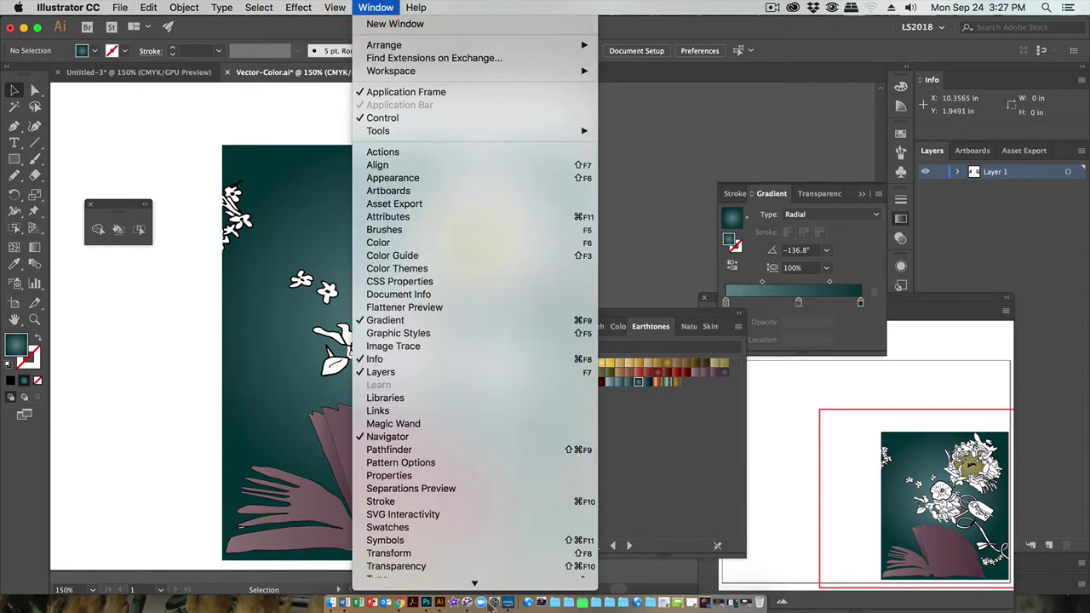
{"action": "scroll", "coordinate": [375, 17], "scroll_direction": "down", "scroll_amount": 5}
{"action": "left_click", "coordinate": [865, 103]}
{"action": "left_click", "coordinate": [901, 134]}
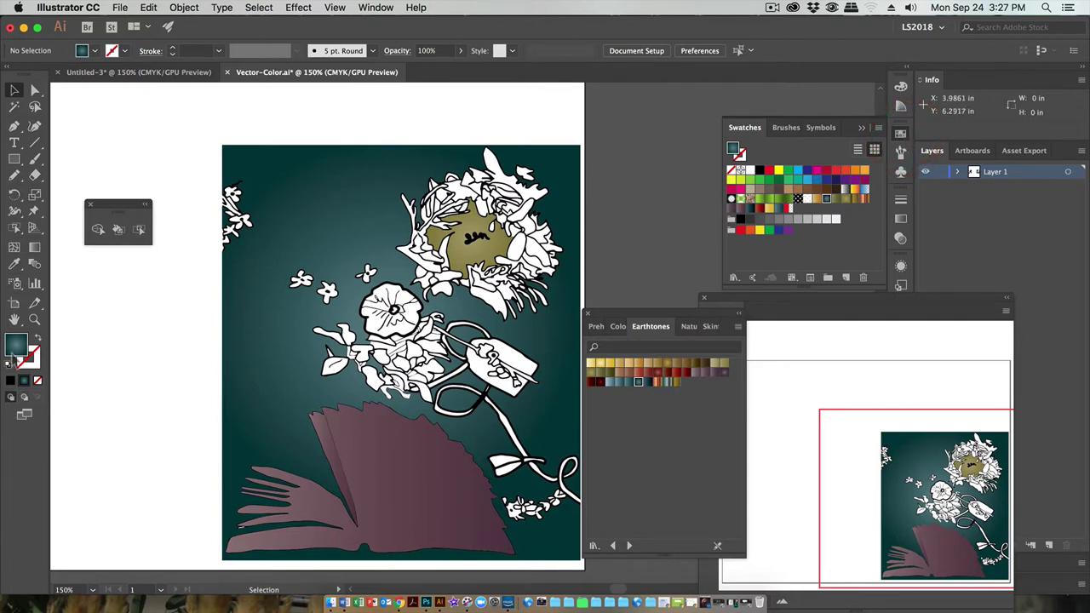
Set the fill to a dark blue with RGB values 43, 43, 153 in the Color Picker
{"action": "double_click", "coordinate": [15, 343]}
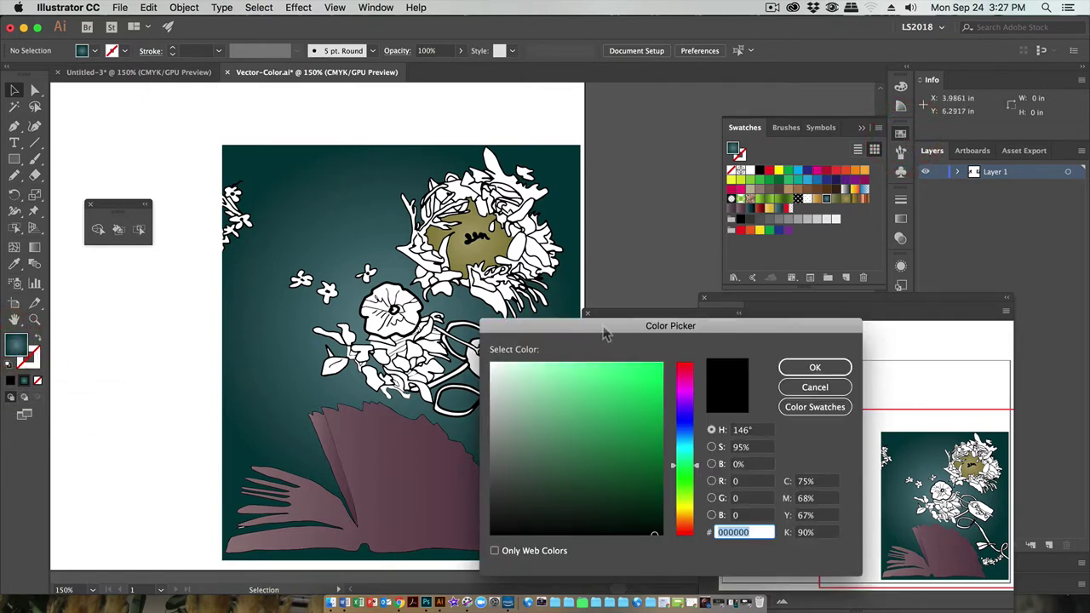
{"action": "left_click_drag", "start_coordinate": [605, 328], "coordinate": [677, 166]}
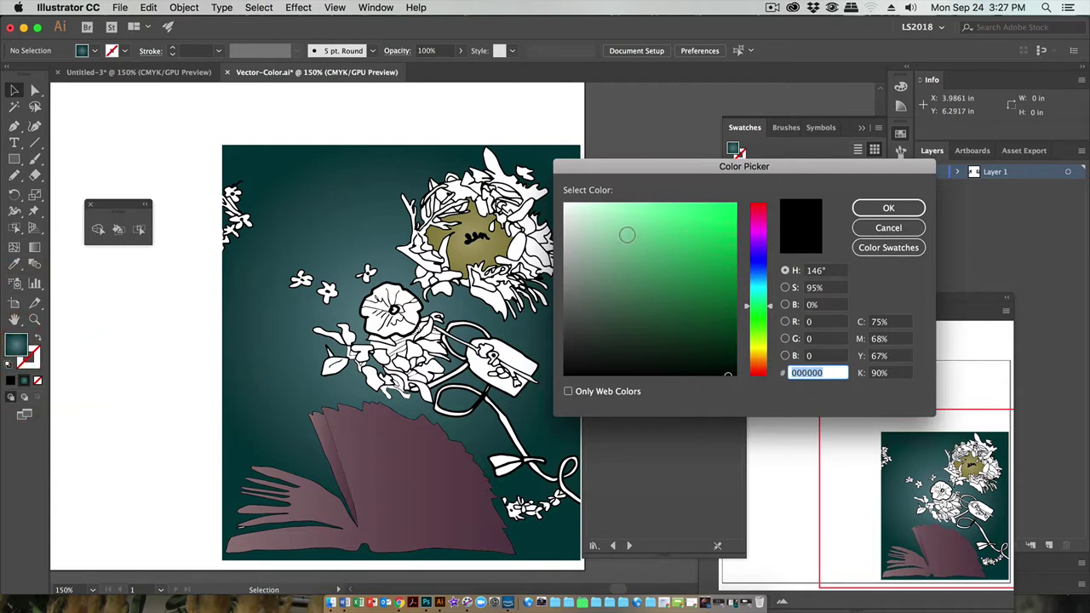
{"action": "left_click", "coordinate": [707, 223]}
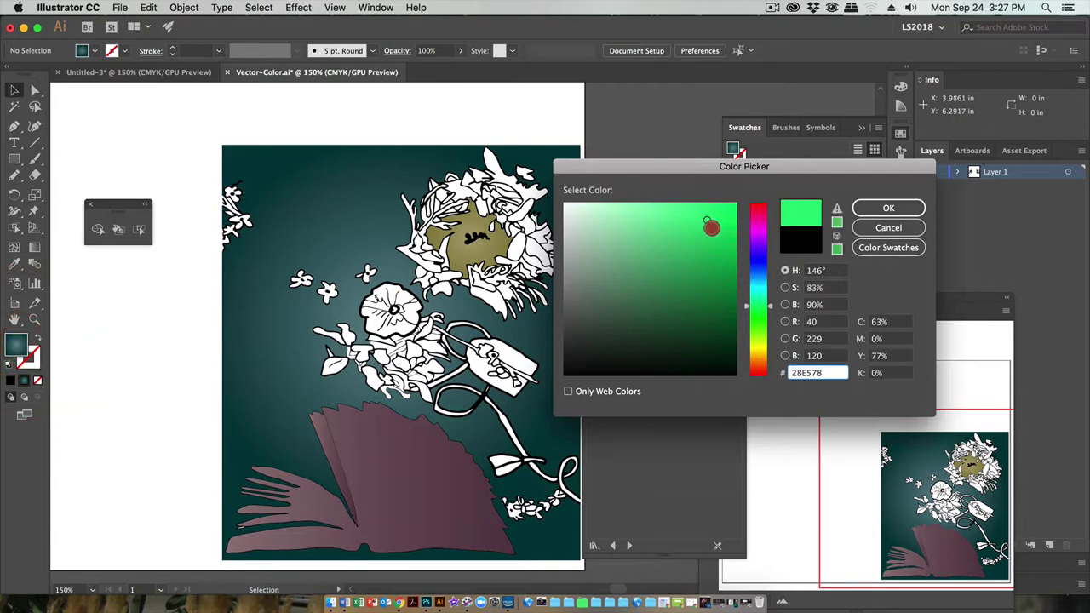
{"action": "left_click", "coordinate": [770, 266]}
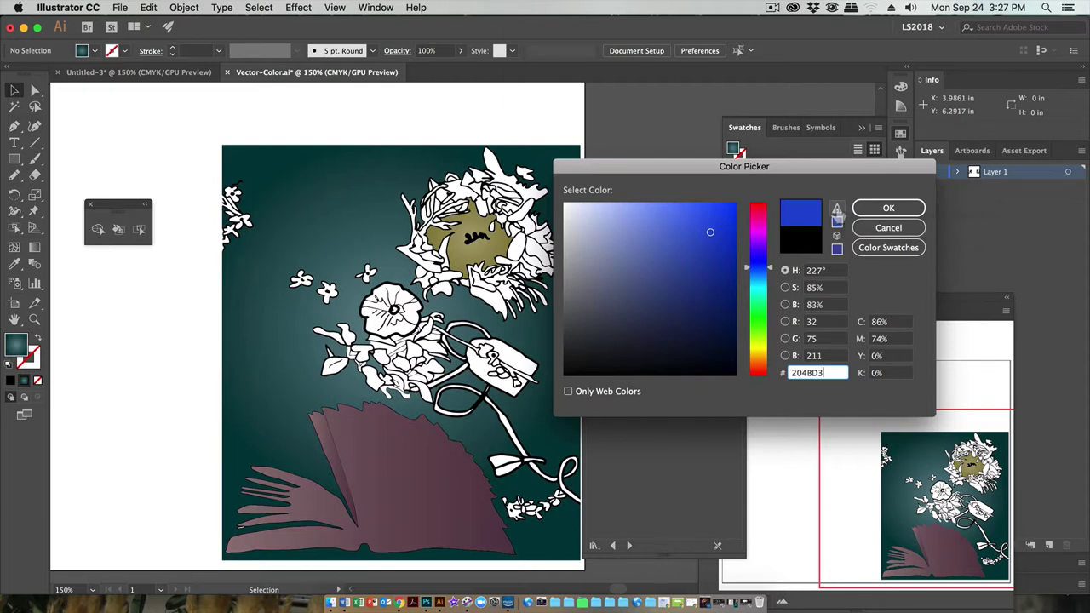
{"action": "left_click", "coordinate": [837, 212]}
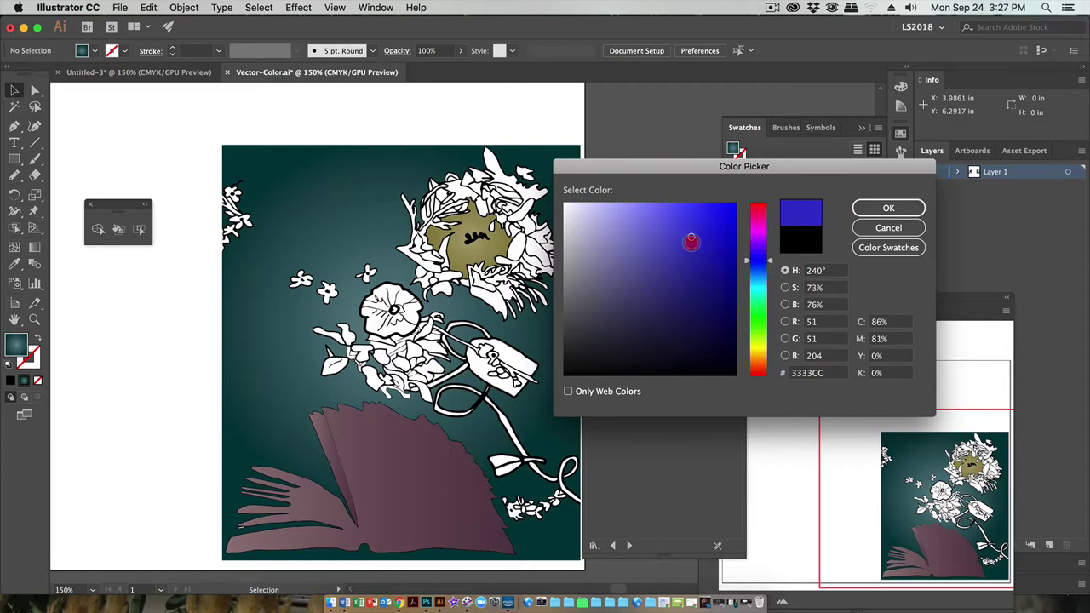
{"action": "mouse_move", "coordinate": [686, 243]}
{"action": "left_mouse_down"}
{"action": "mouse_move", "coordinate": [678, 249]}
{"action": "mouse_move", "coordinate": [698, 255]}
{"action": "mouse_move", "coordinate": [688, 270]}
{"action": "left_mouse_up"}
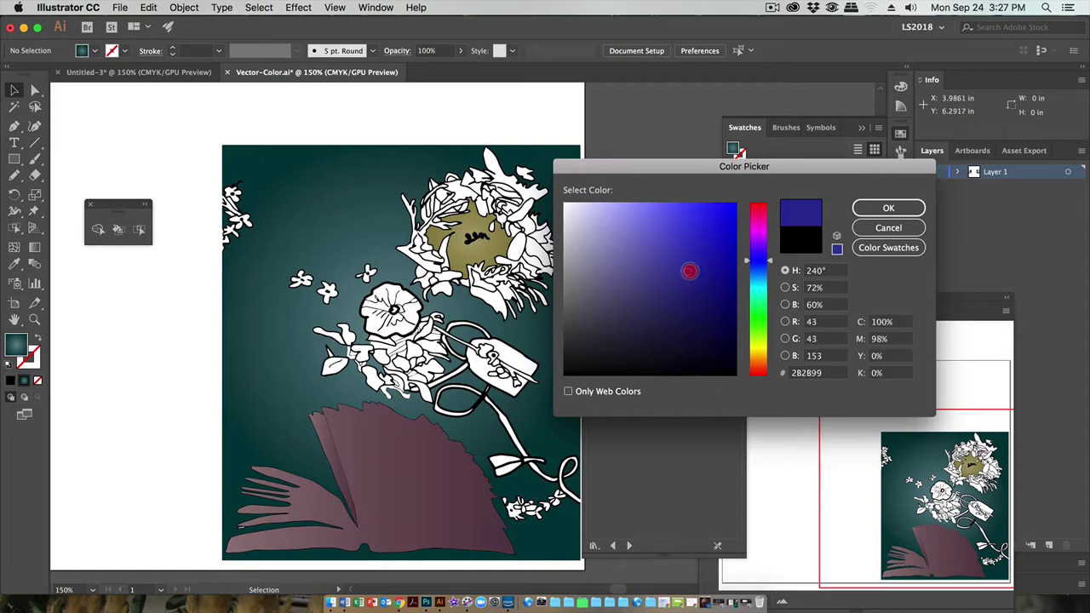
{"action": "left_click", "coordinate": [889, 210]}
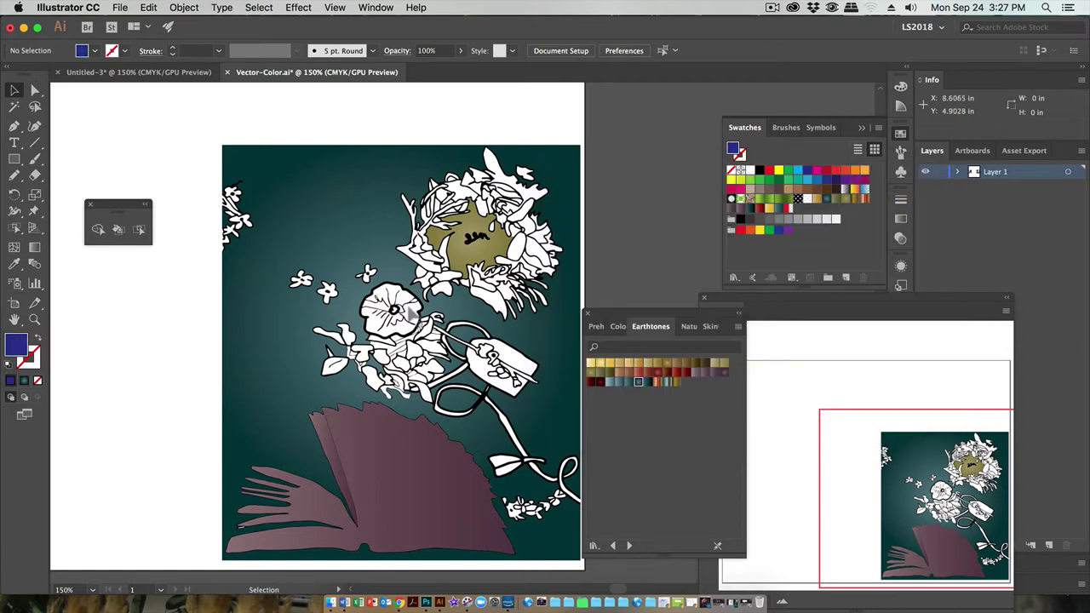
Paint several petals around the large olive-centred flower with the dark blue fill using the Live Paint Bucket
{"action": "left_click", "coordinate": [118, 229]}
{"action": "left_click", "coordinate": [481, 286]}
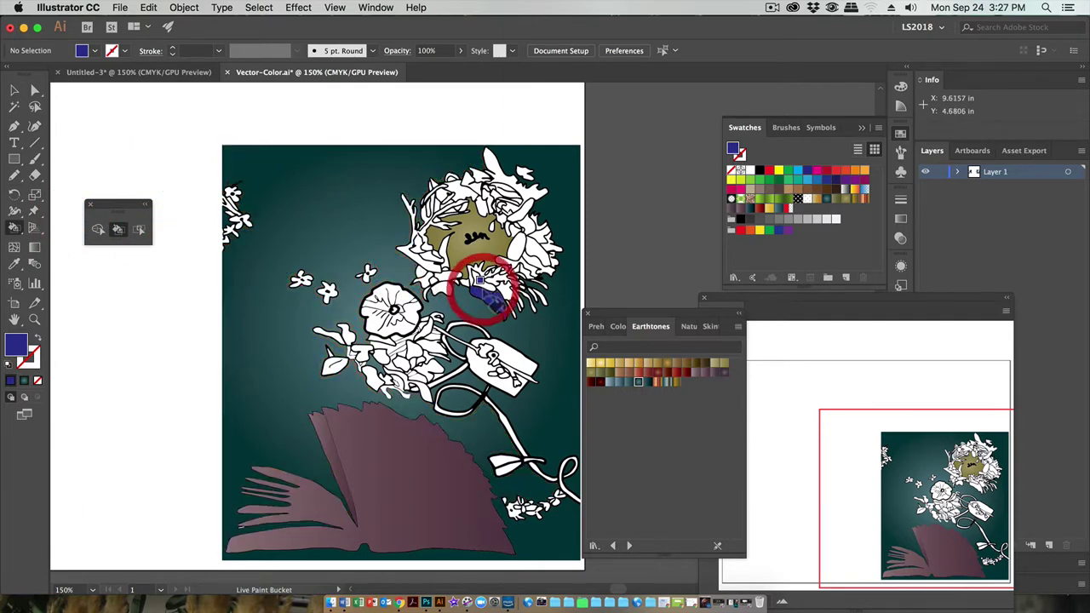
{"action": "left_click", "coordinate": [482, 279]}
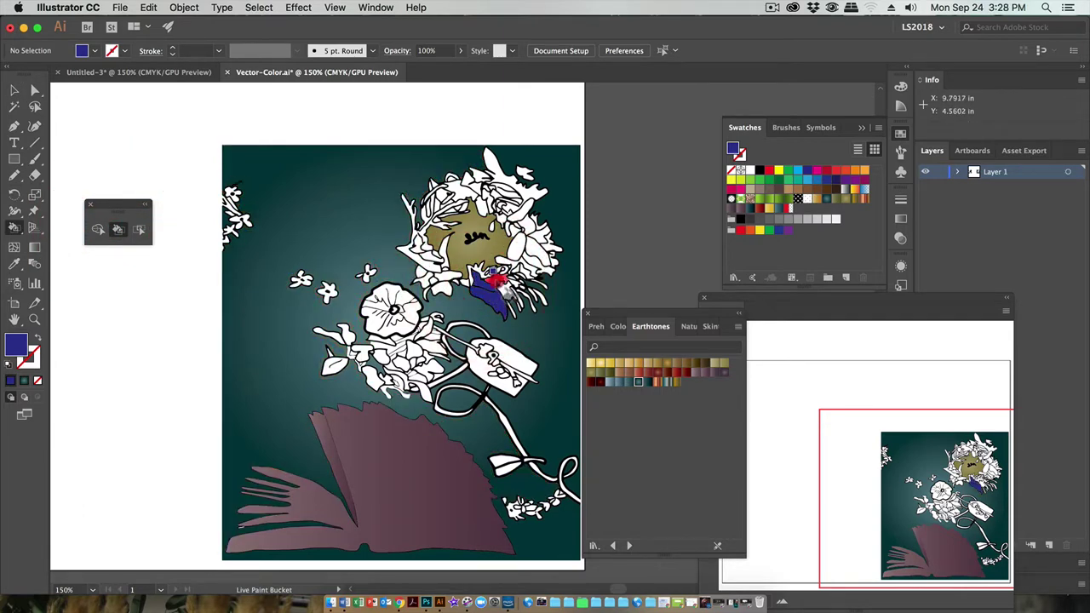
{"action": "left_click", "coordinate": [494, 273]}
{"action": "left_click", "coordinate": [516, 249]}
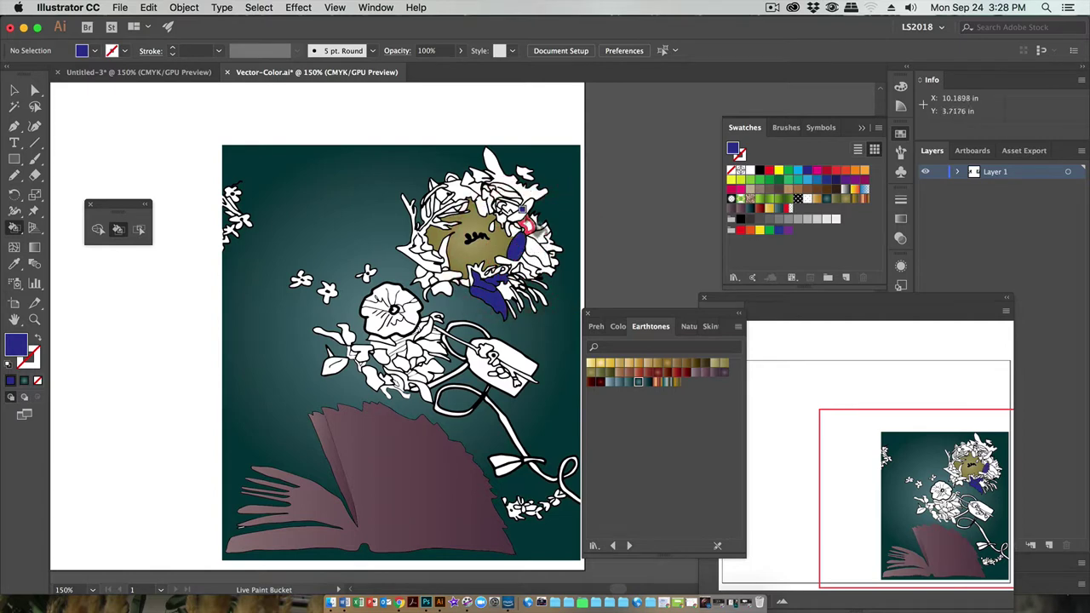
{"action": "left_click", "coordinate": [520, 204]}
{"action": "left_click", "coordinate": [461, 182]}
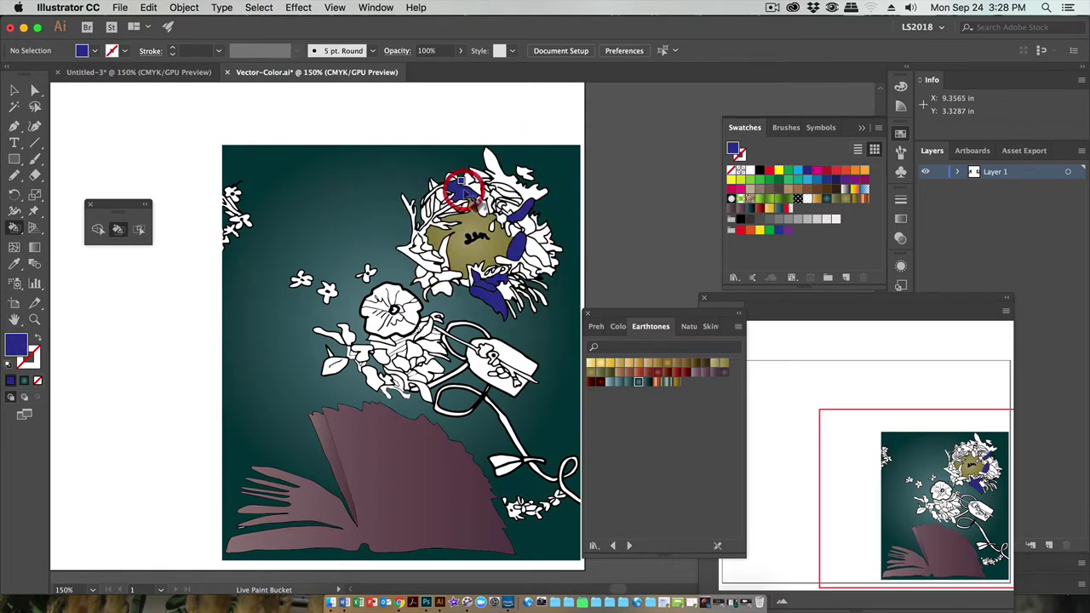
{"action": "left_click", "coordinate": [458, 208]}
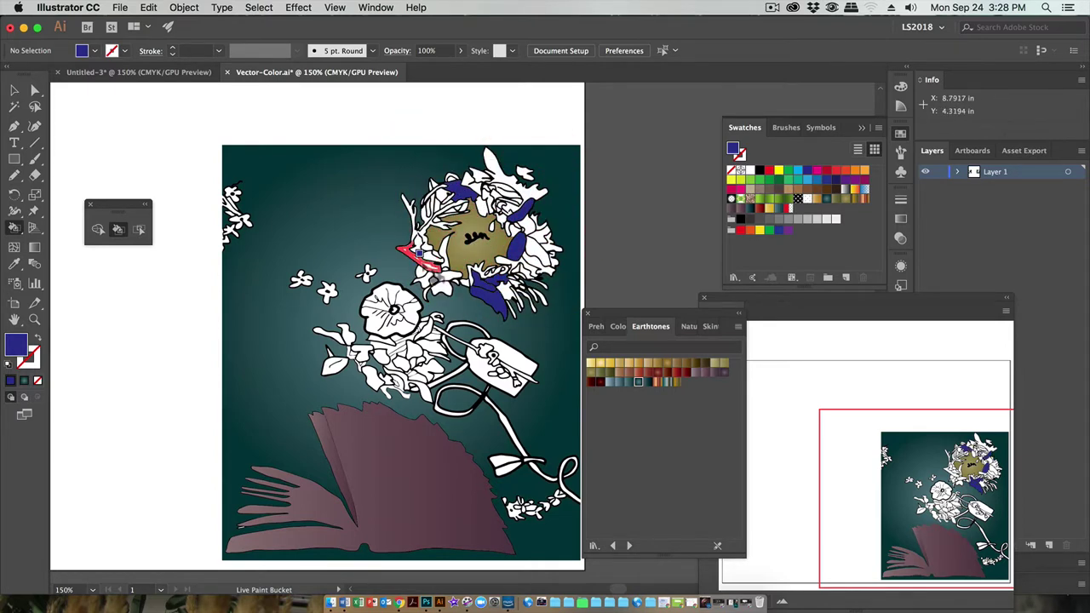
{"action": "left_click", "coordinate": [425, 267]}
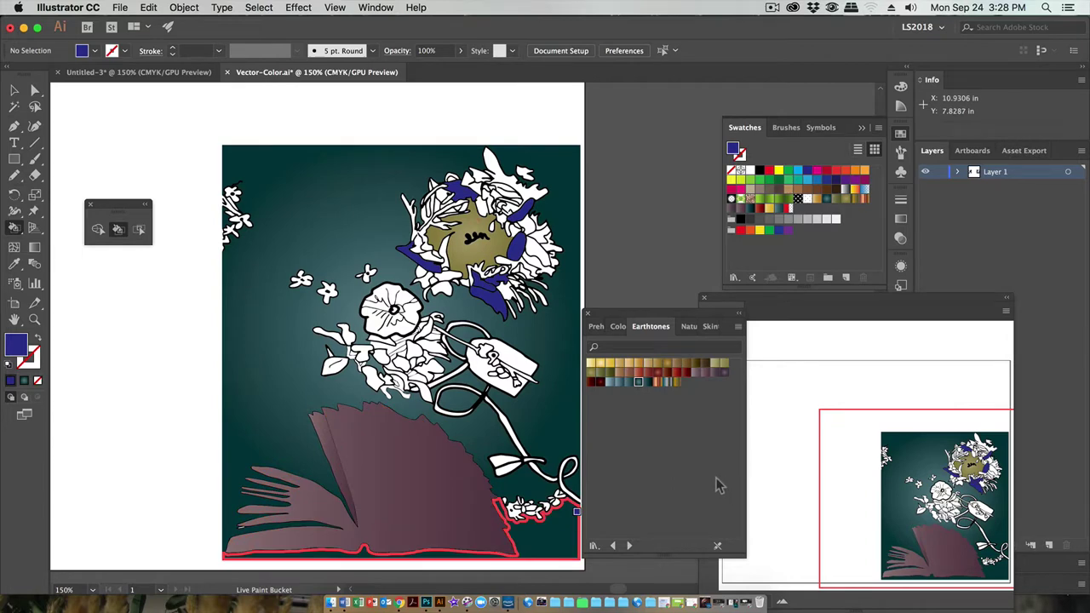